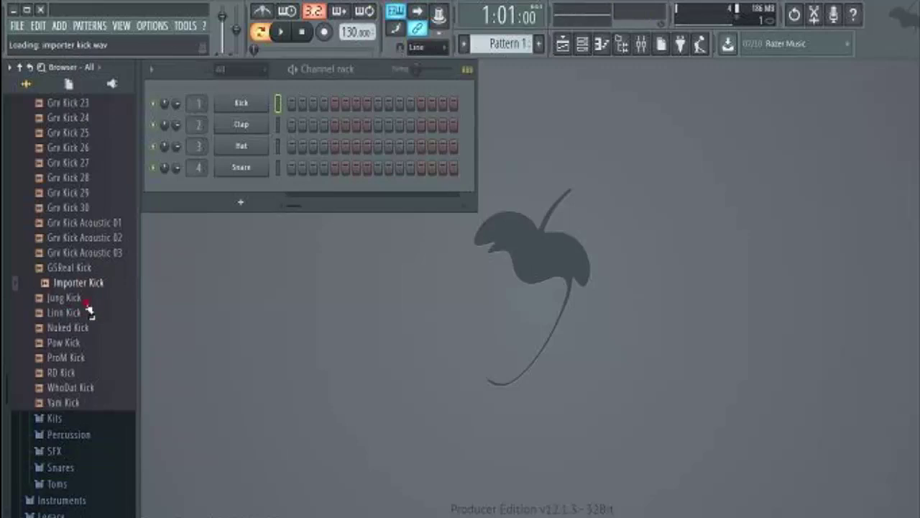
Step: Audition several kick samples, including ProM, RD and Yam Kick, and load ProM Kick into the Kick channel
click(92, 356)
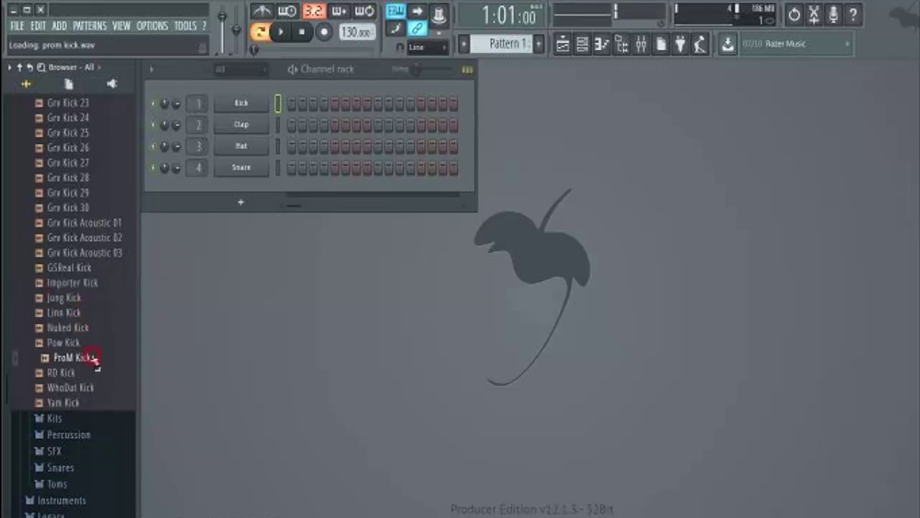
click(97, 373)
click(95, 357)
click(90, 402)
click(83, 356)
drag(82, 356, 260, 103)
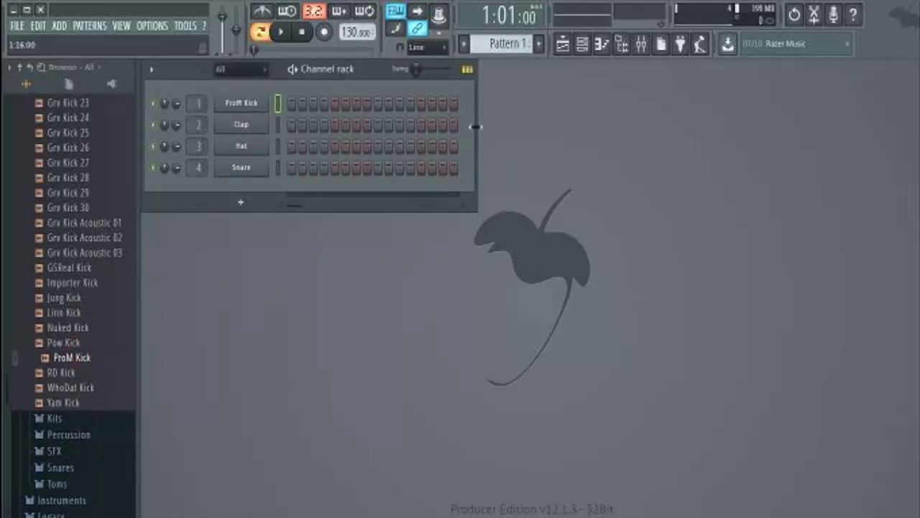
Step: Widen the channel rack to show 32 steps and place ProM Kick hits on steps 1, 7 and 17
drag(475, 127, 663, 134)
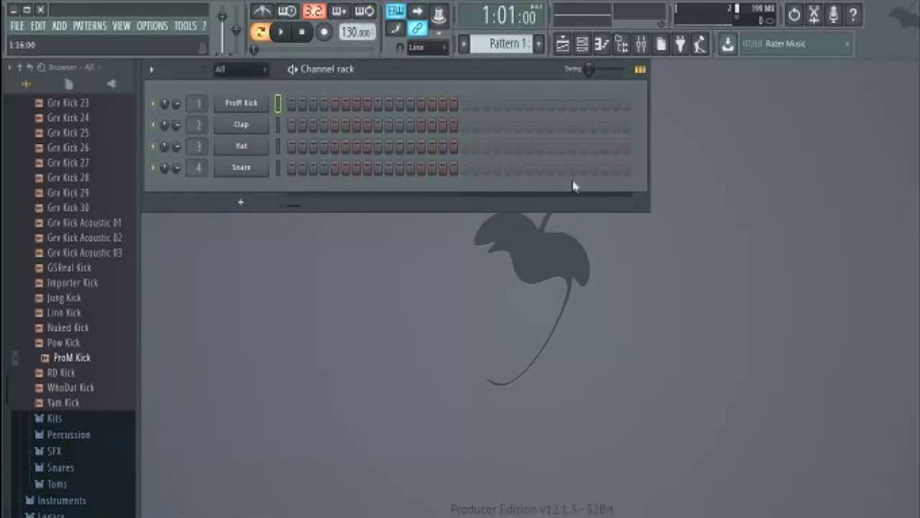
click(462, 103)
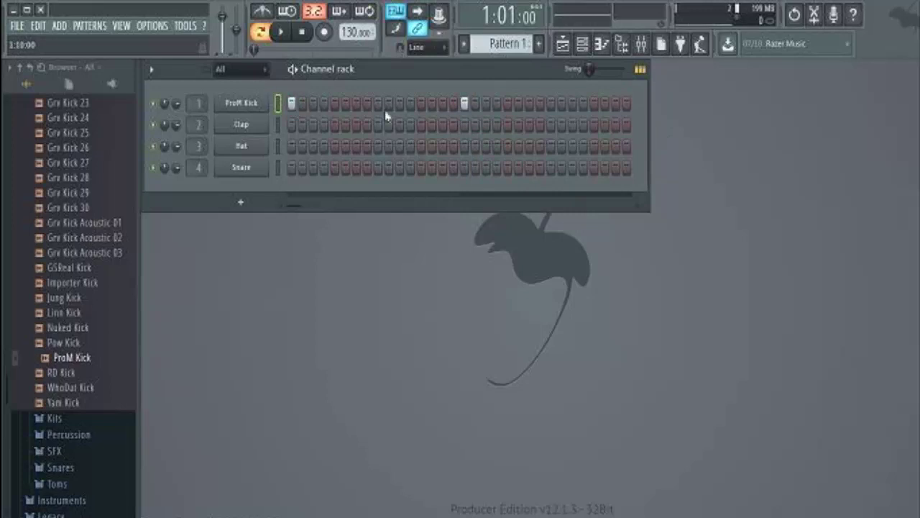
click(354, 104)
Step: Browse the drum packs past the Kicks, Hats and Kits folders and open the Percussion folder
click(81, 207)
scroll(83, 218, up, 6)
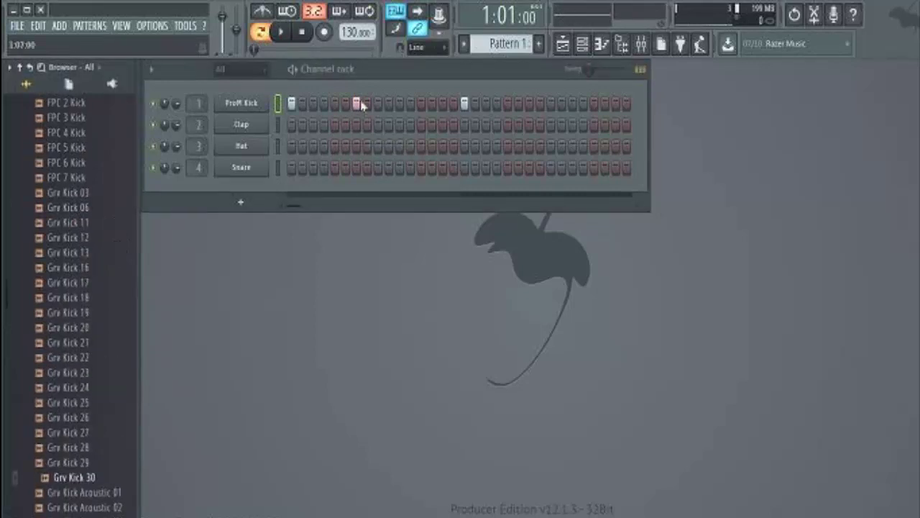
click(67, 162)
scroll(77, 208, up, 6)
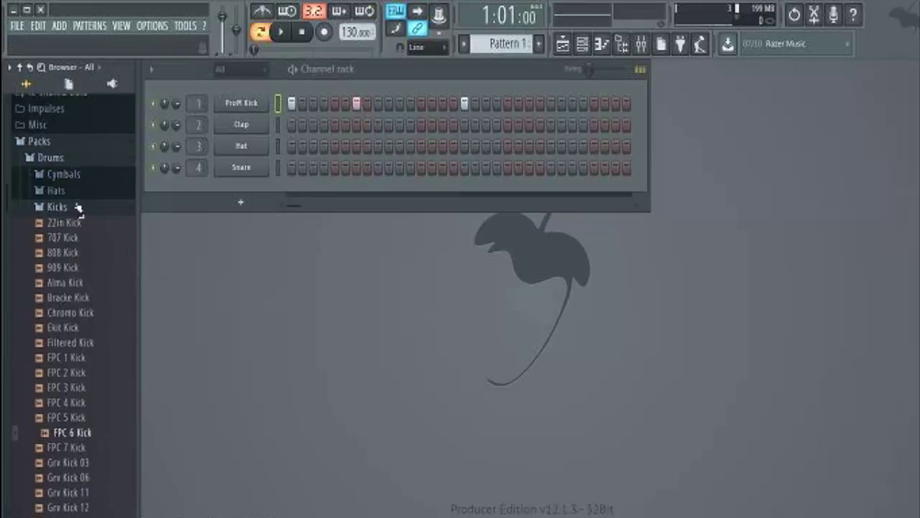
click(75, 192)
click(94, 102)
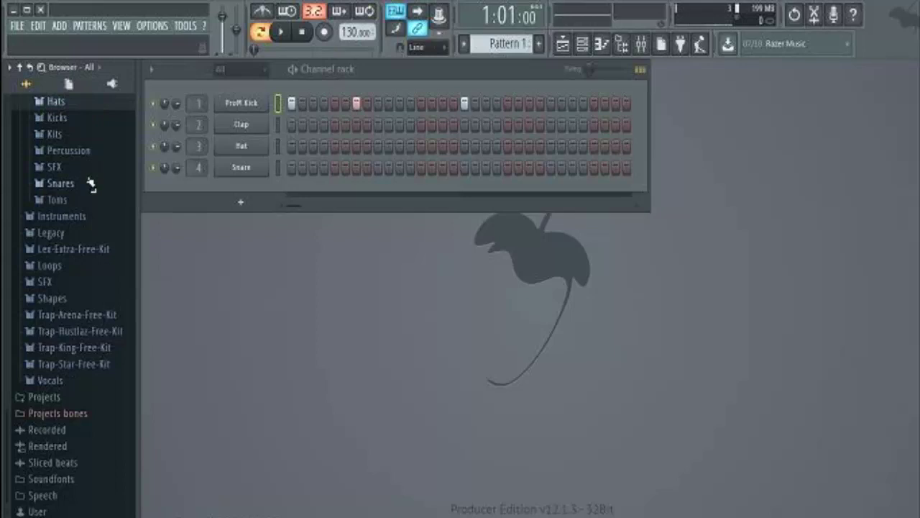
scroll(89, 185, up, 5)
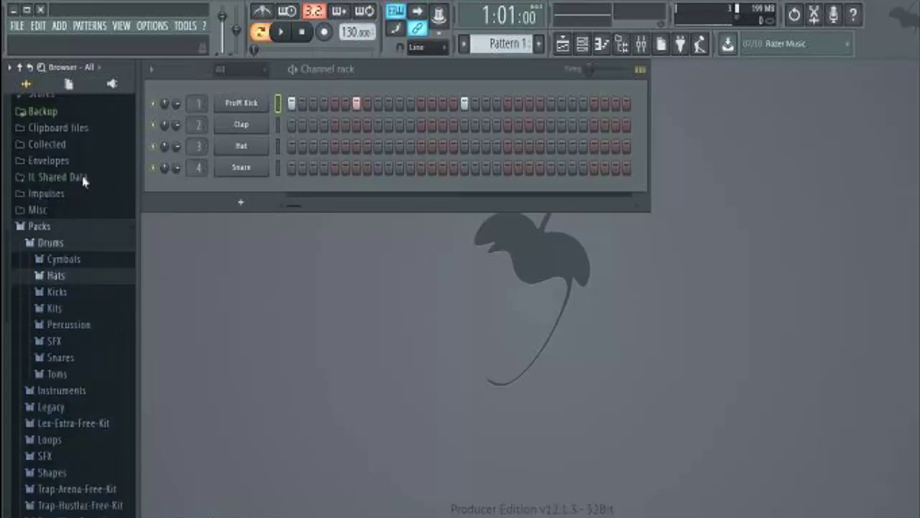
click(81, 317)
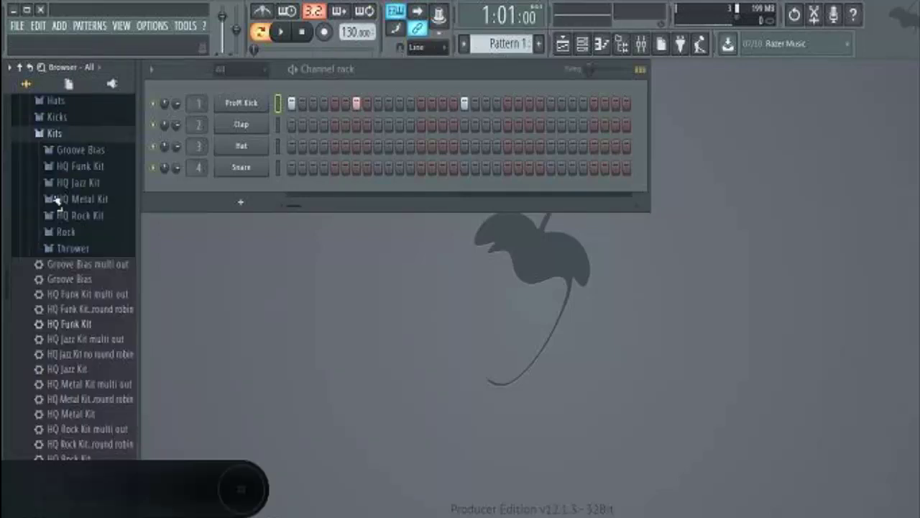
click(67, 134)
click(81, 153)
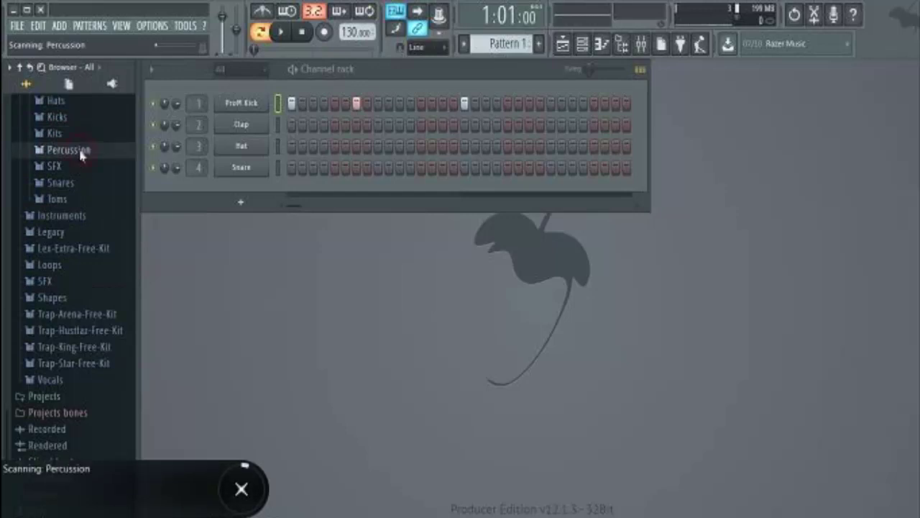
Step: Audition cowbell and clap samples in the Percussion folder and load DNC Clap 1 into the Clap channel
click(82, 225)
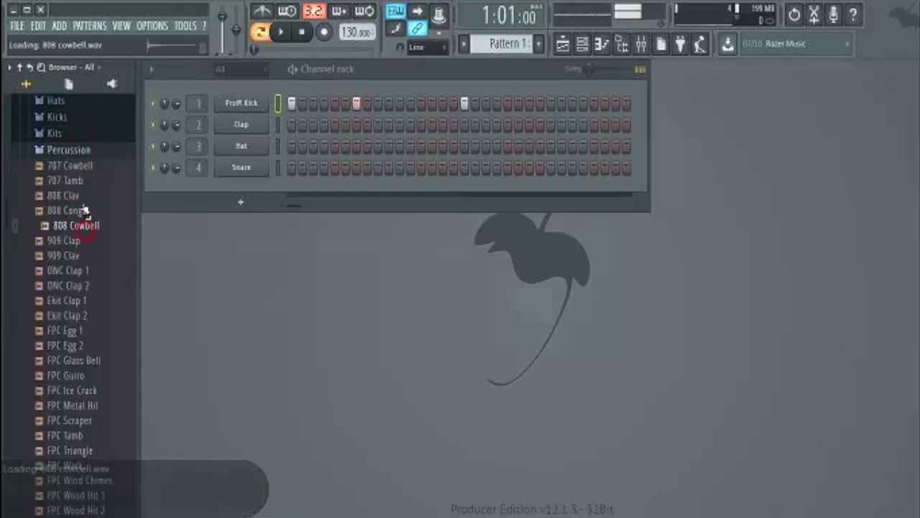
click(87, 191)
click(88, 241)
click(97, 286)
click(87, 270)
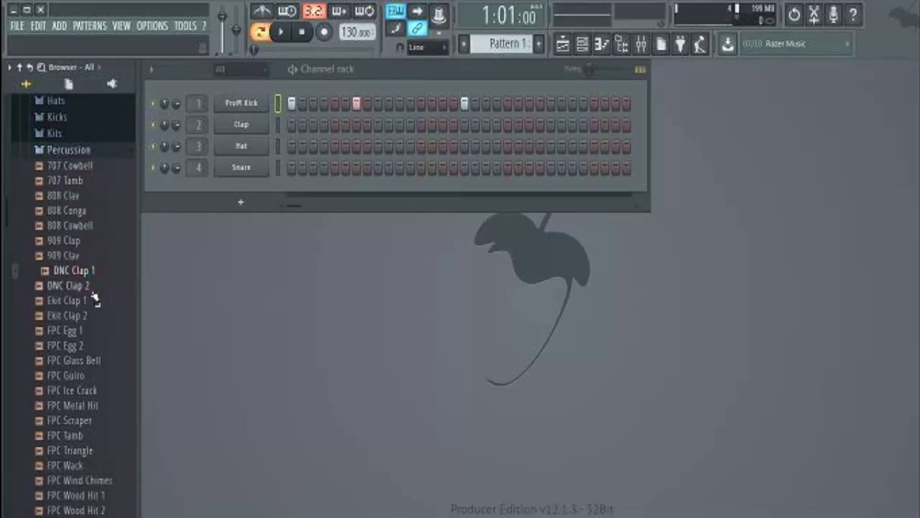
drag(93, 272, 245, 125)
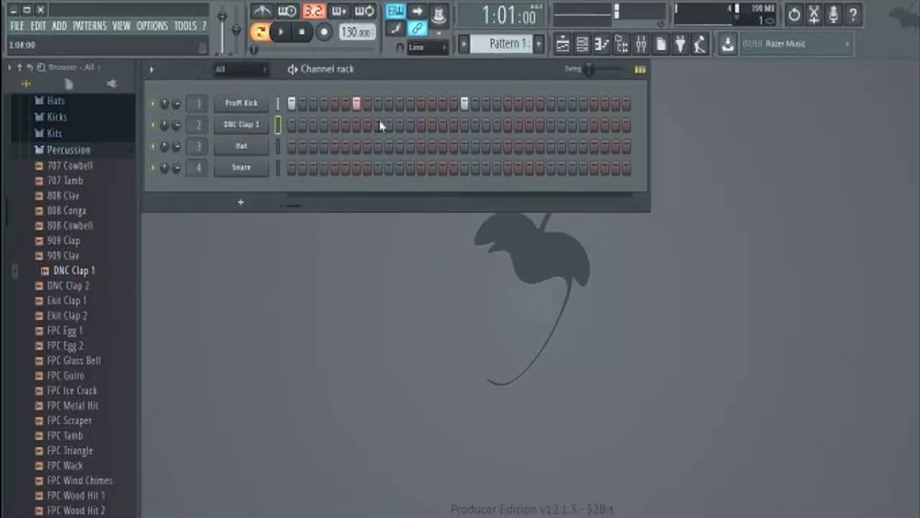
Step: Place a clap on step 9, replace the kick on step 17 with one on step 15, and play the pattern
key(space)
key(space)
click(465, 104)
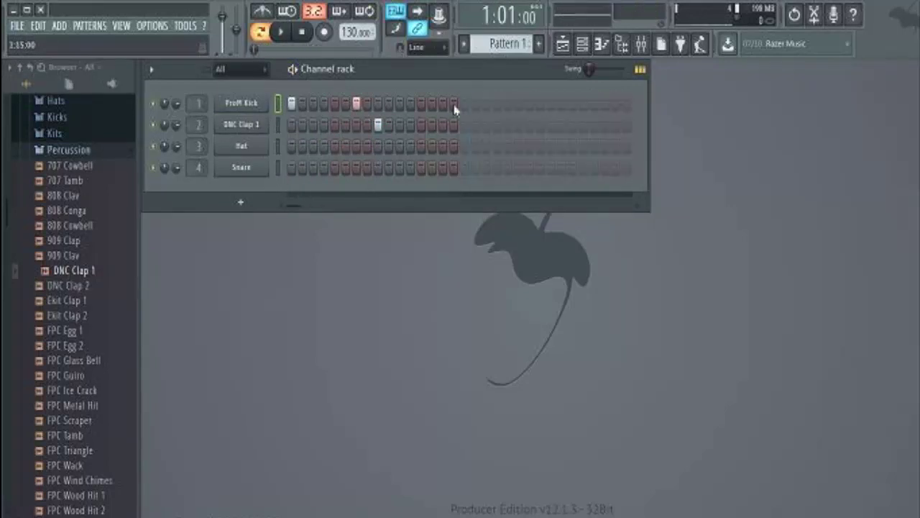
key(space)
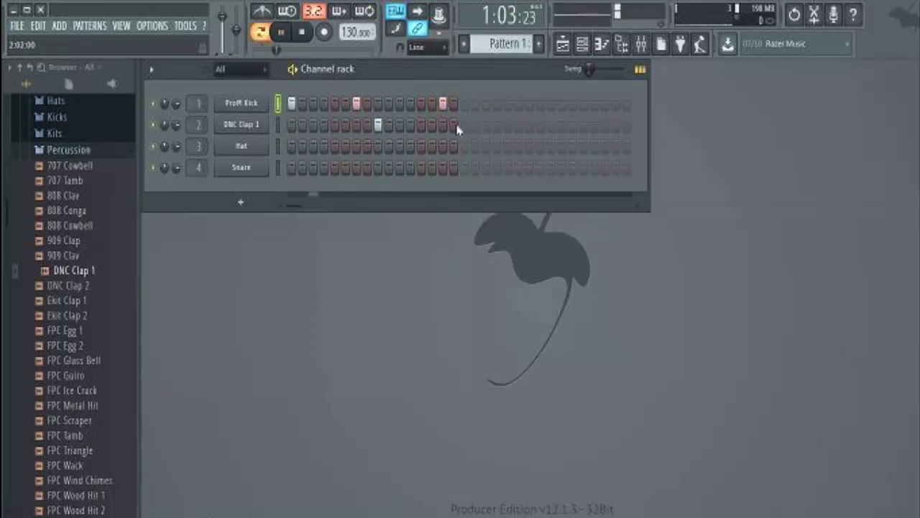
key(space)
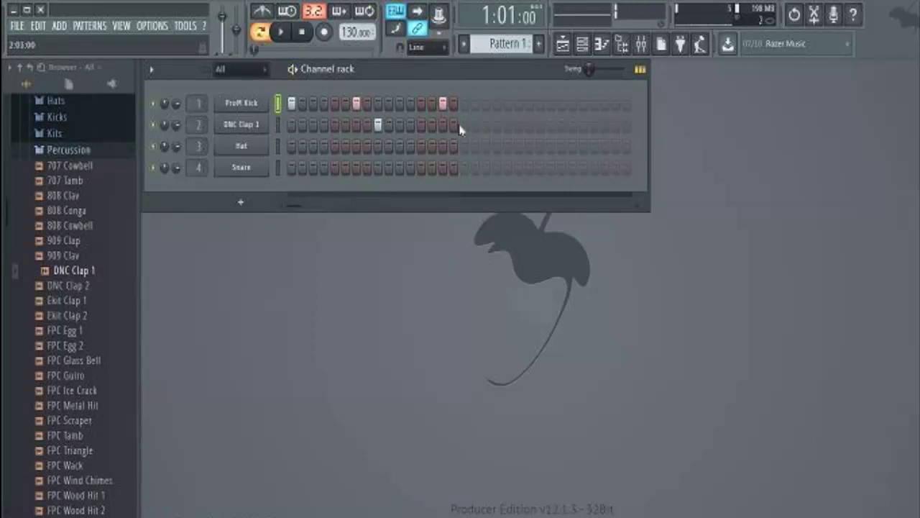
Step: Move the kick from step 15 to step 13, add another kick on step 21, and play the pattern
click(422, 105)
key(space)
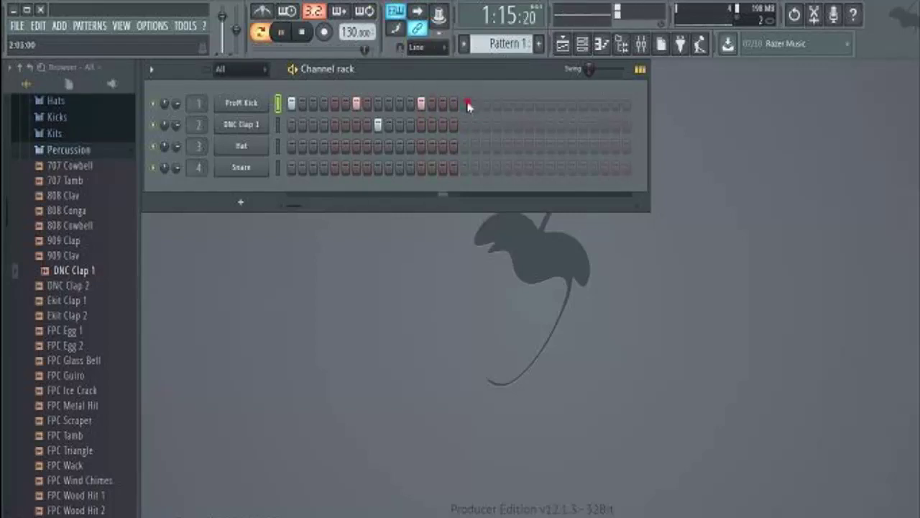
key(space)
click(508, 108)
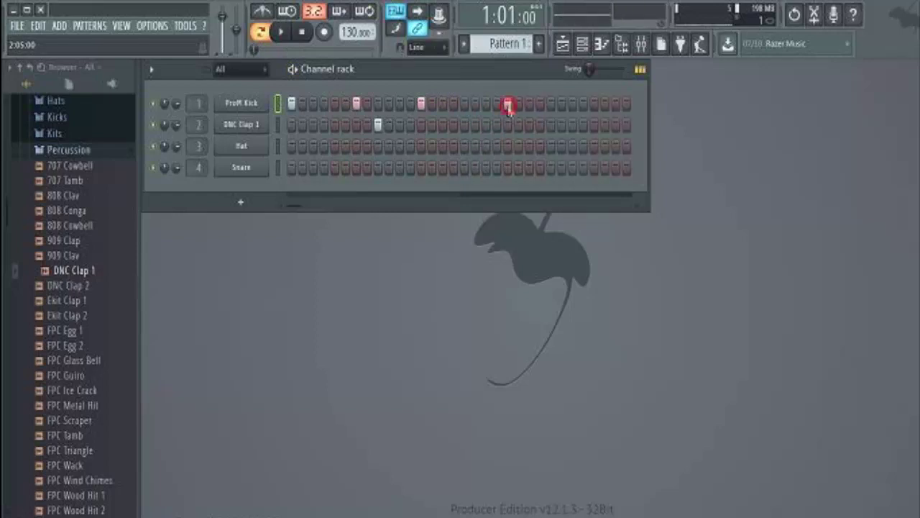
key(space)
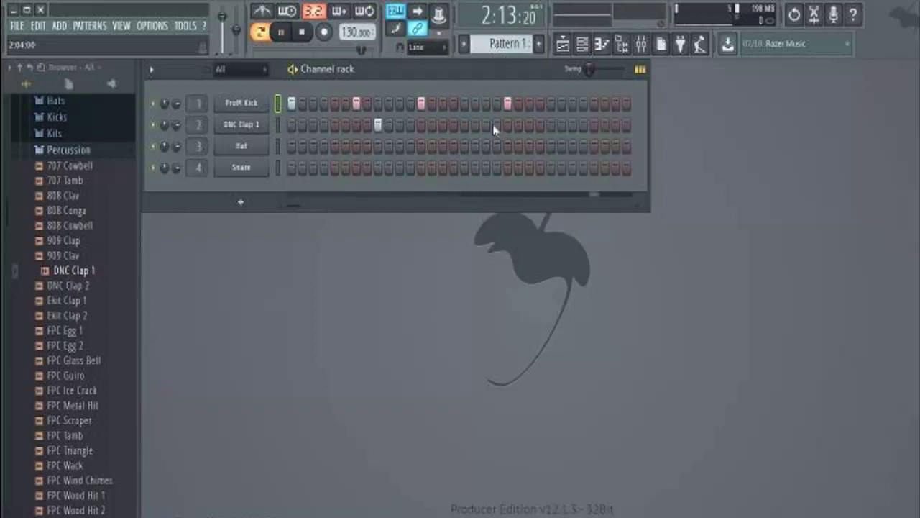
Step: Try a second clap on step 20 and on step 19 with the pattern playing, and remove it
click(497, 126)
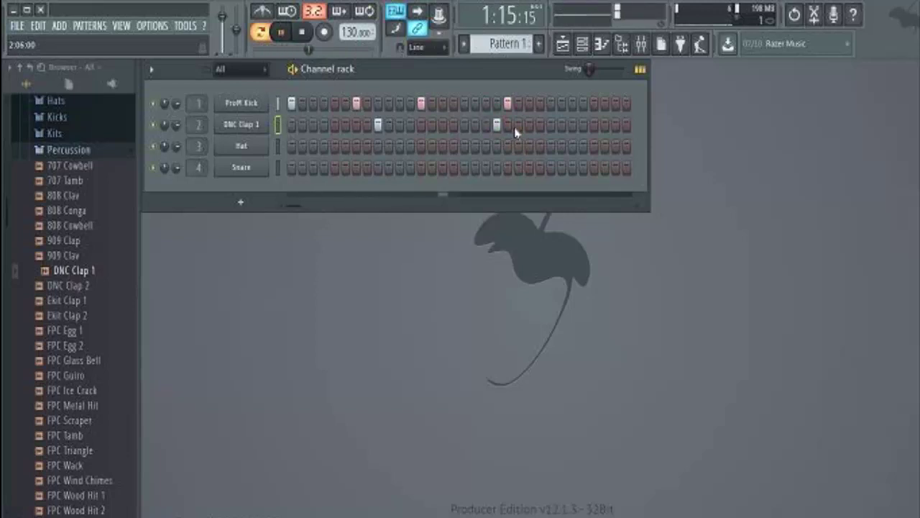
key(space)
click(483, 126)
key(space)
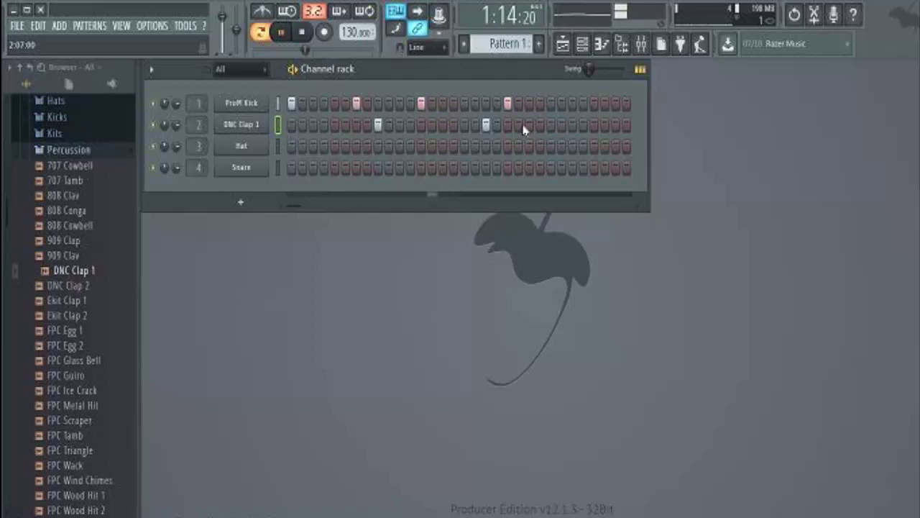
click(486, 126)
key(space)
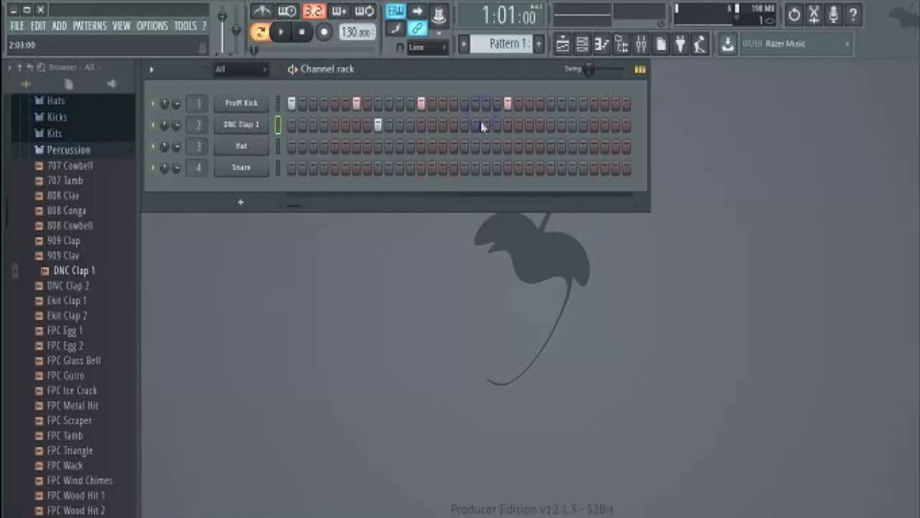
Step: Move the kick from step 21 to step 19, add a clap on step 21, and play the pattern
click(486, 103)
click(508, 124)
key(space)
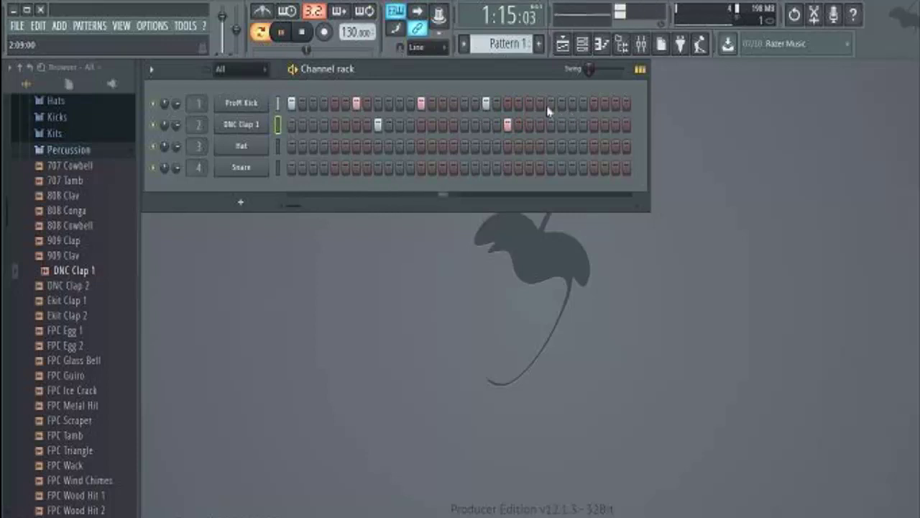
key(space)
Step: Try an extra kick on steps 21 and 22, play the pattern, and keep the kick on step 21
click(519, 101)
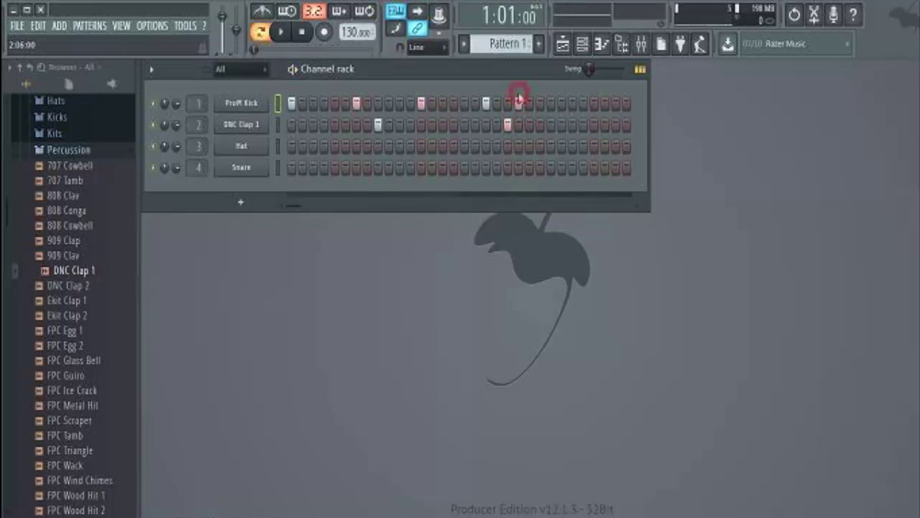
click(516, 103)
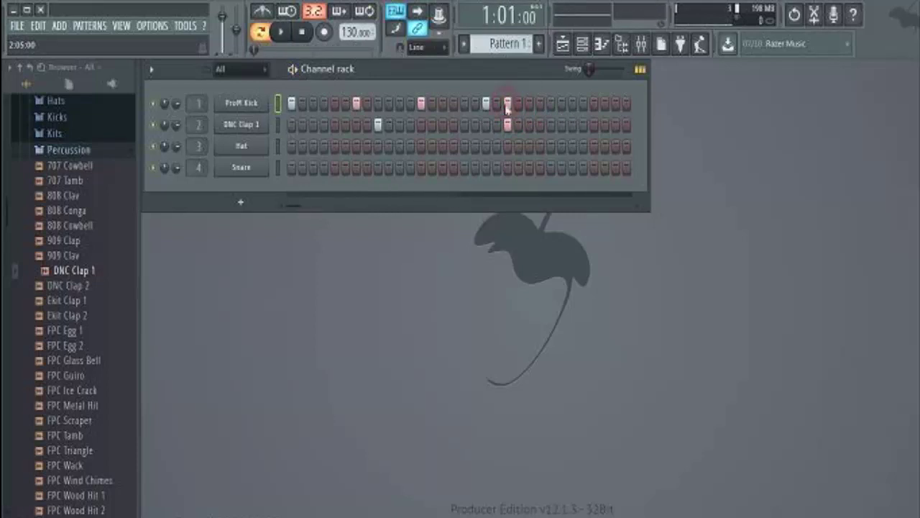
key(space)
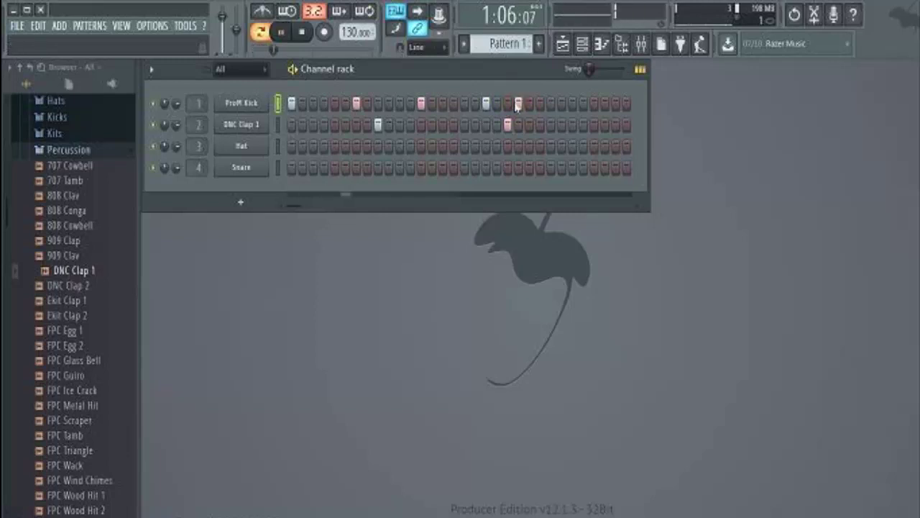
click(515, 102)
click(510, 103)
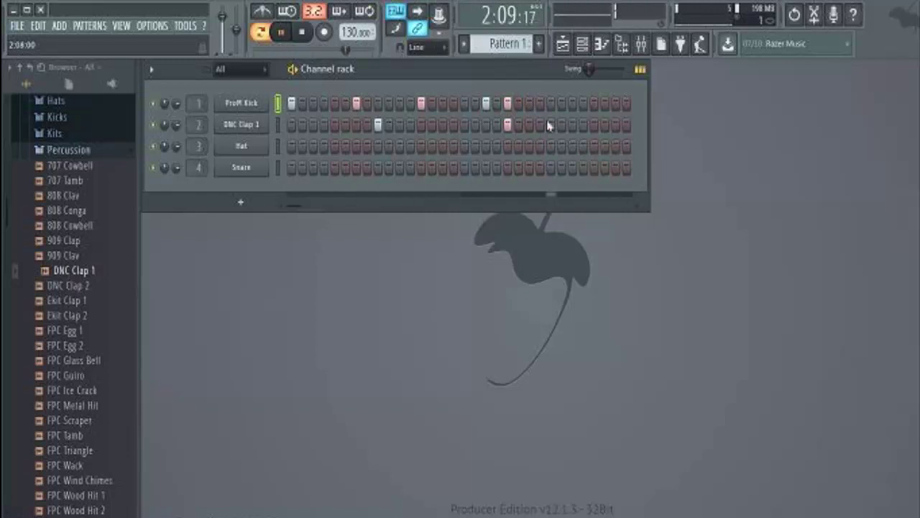
key(space)
Step: Try the second clap on step 23, move it to step 25, and play the pattern
click(508, 124)
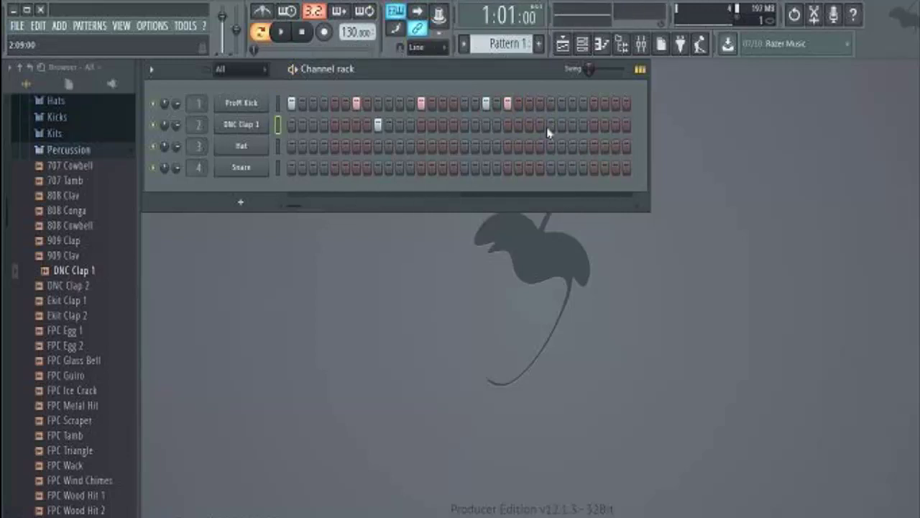
key(space)
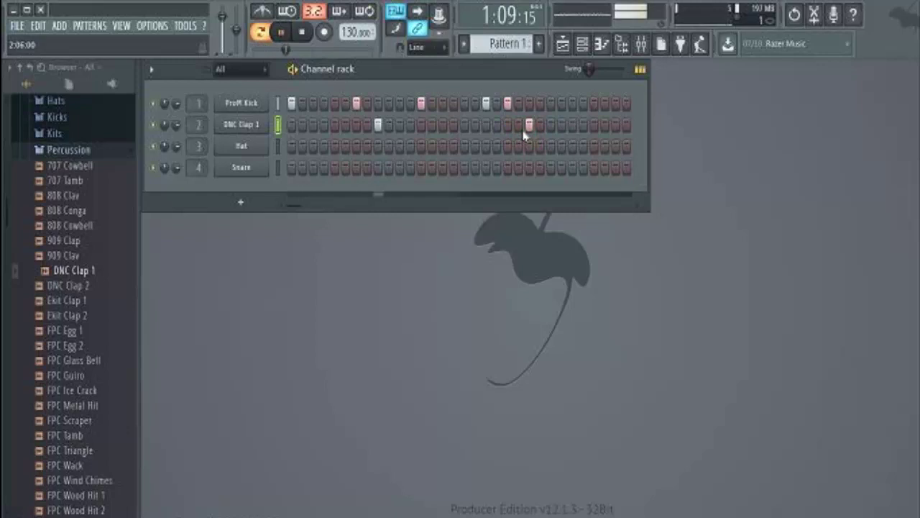
key(space)
click(528, 125)
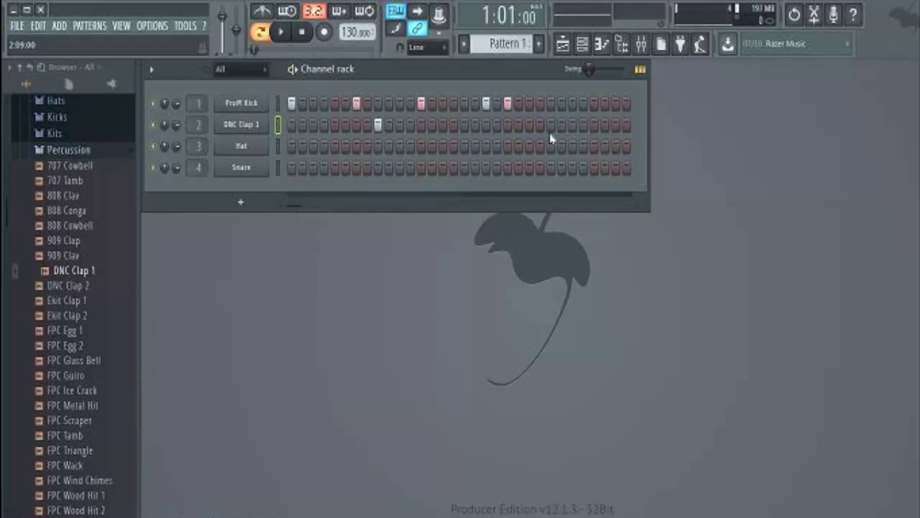
key(space)
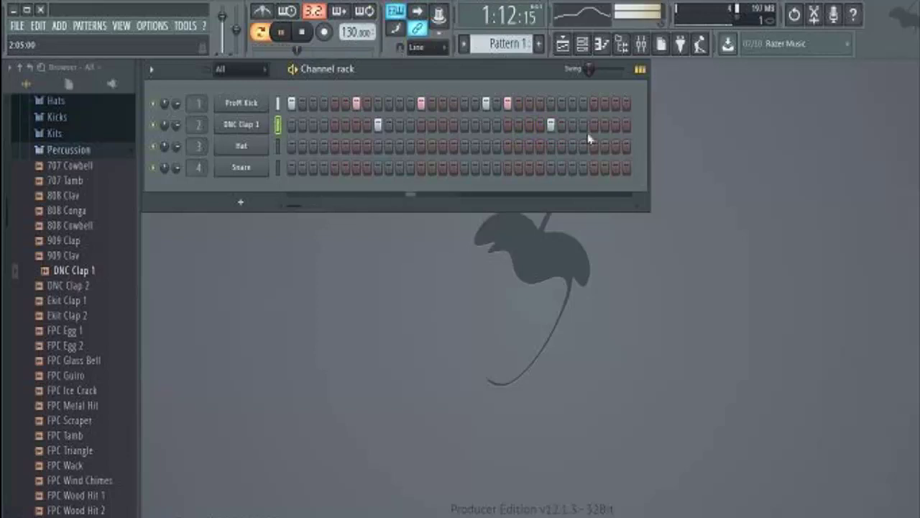
Step: Add a kick on step 27 after trying step 29, place a clap on step 31, and stop playback
click(594, 105)
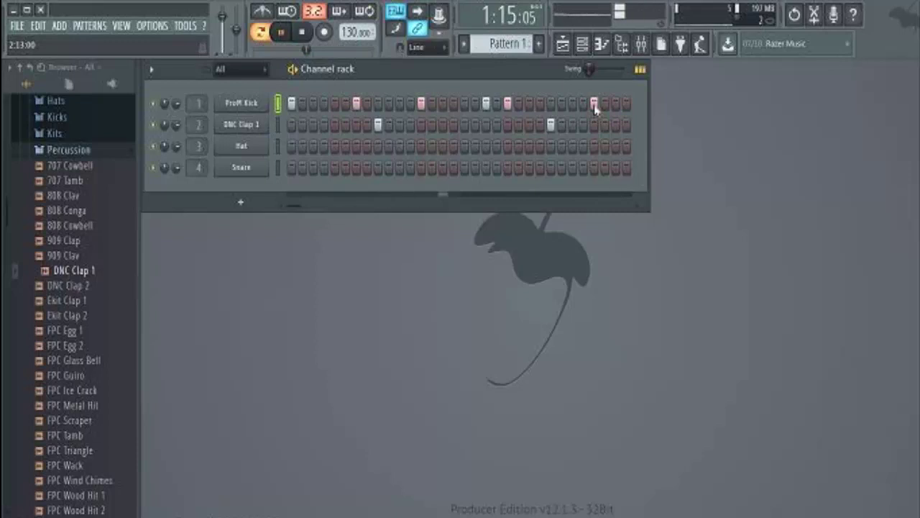
click(594, 105)
click(572, 104)
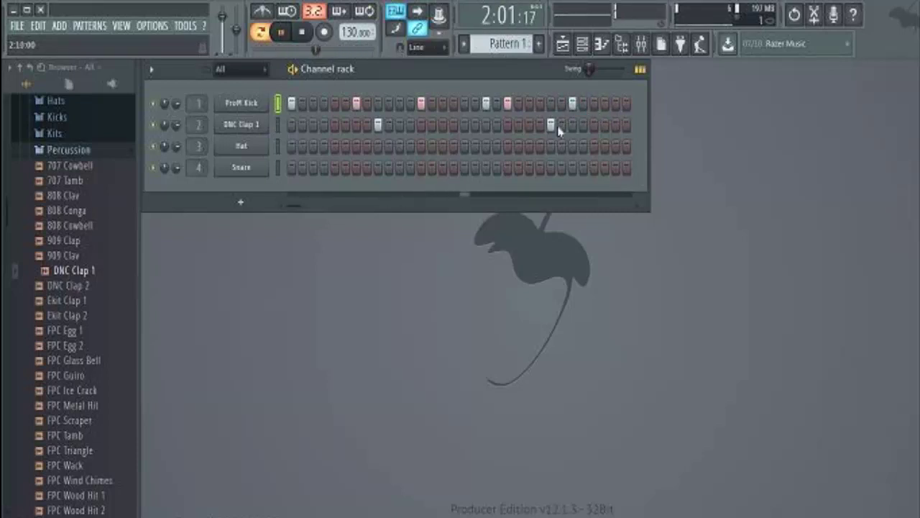
click(615, 127)
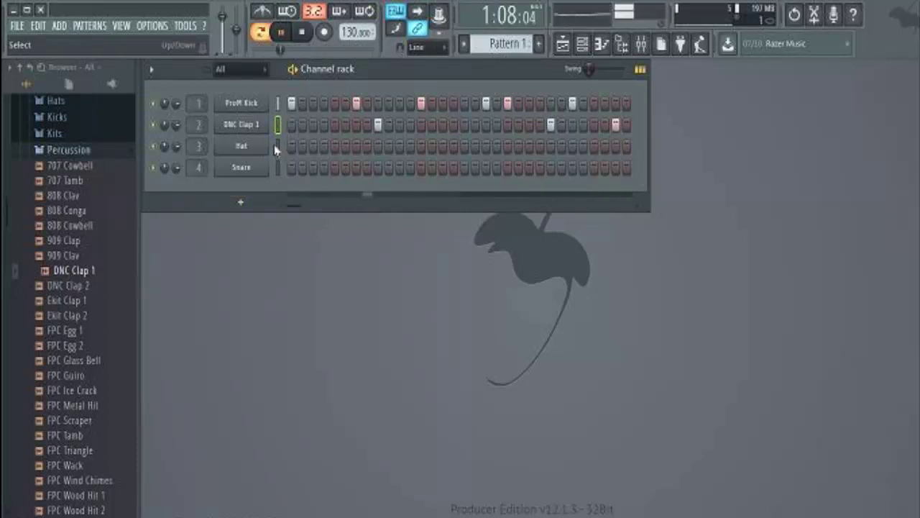
key(space)
Step: Load the 808 CH sample from the Hats folder onto the Hat channel
click(82, 180)
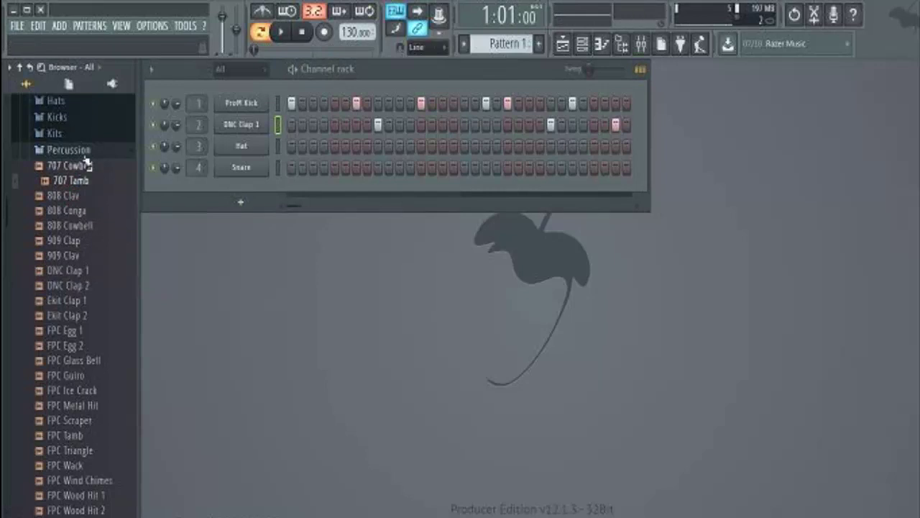
click(85, 151)
scroll(103, 202, up, 3)
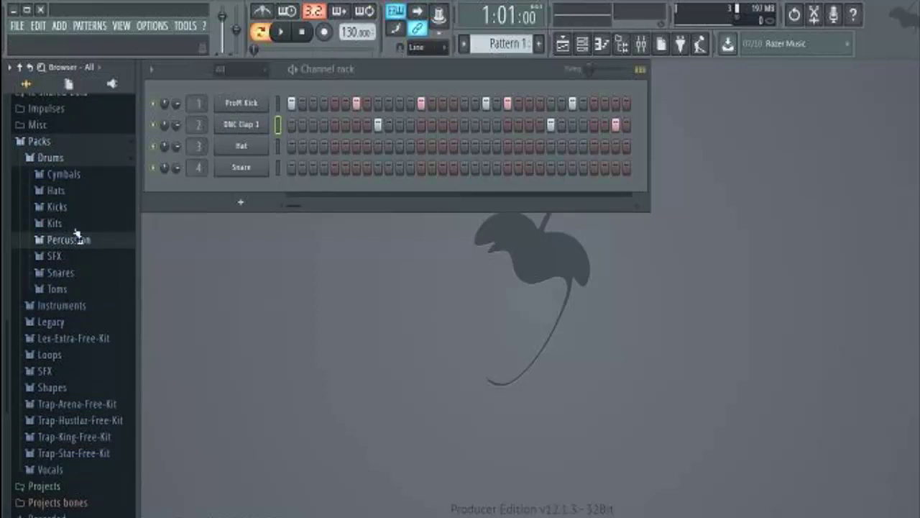
click(74, 191)
click(78, 163)
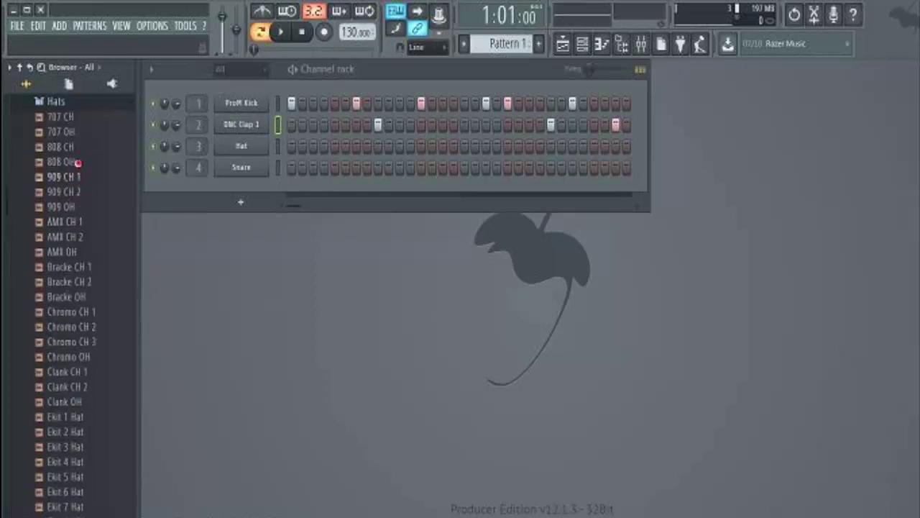
drag(70, 148, 254, 153)
Step: Fill the 808 CH channel on every 2 steps and play the pattern
right_click(247, 151)
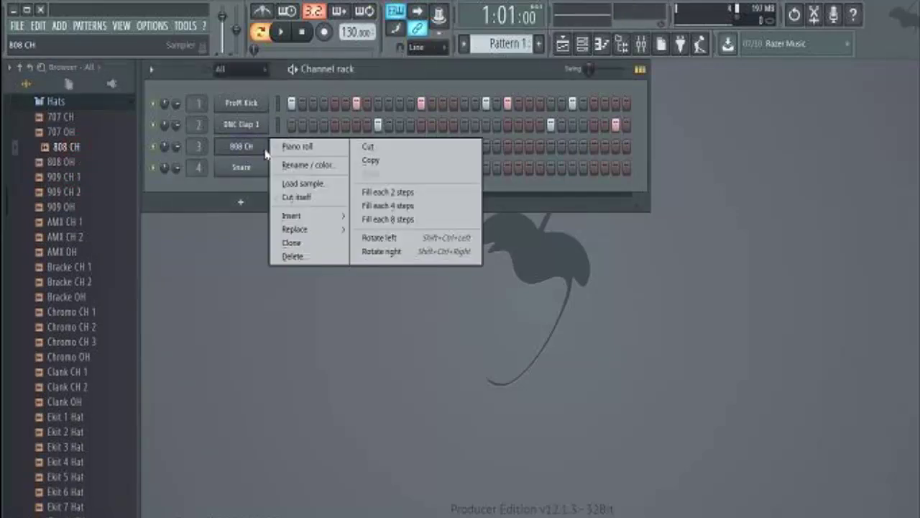
click(417, 193)
key(space)
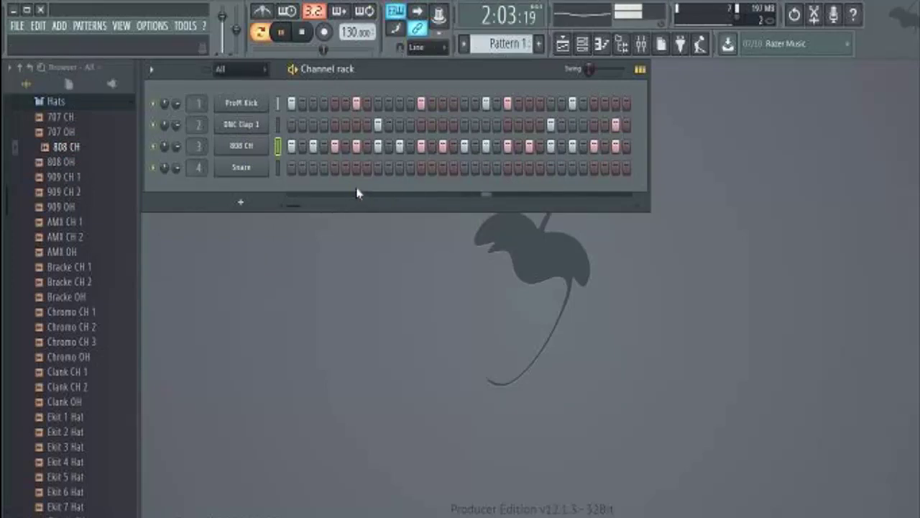
Step: Try the 909 CH 2 sample on the hat channel, restore 808 CH, and stop playback
click(77, 177)
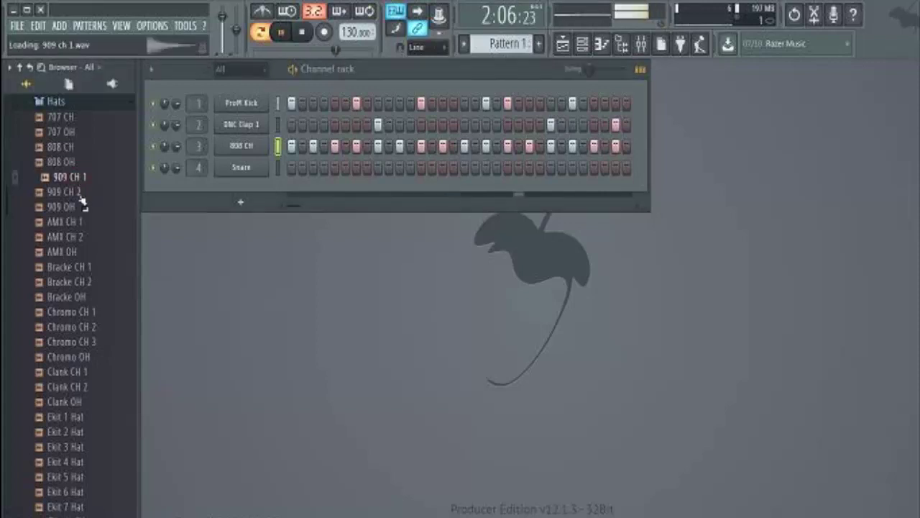
click(84, 192)
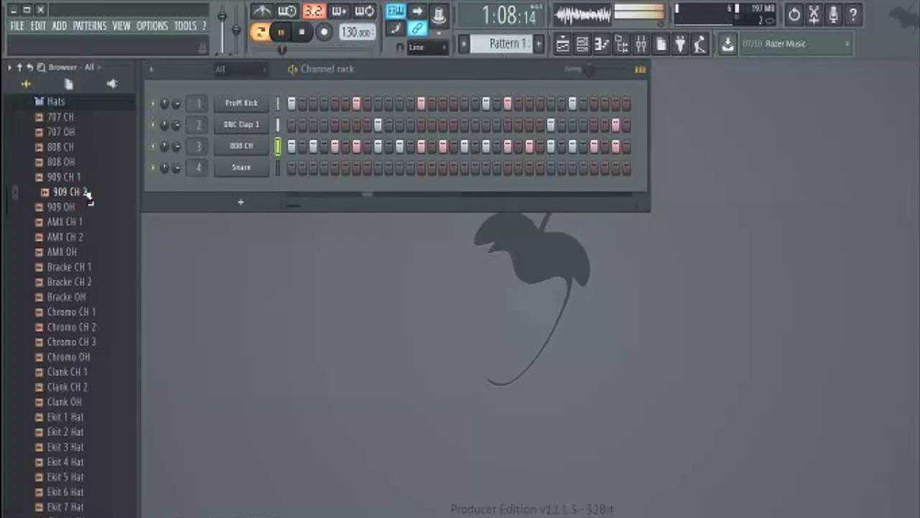
right_click(86, 192)
click(106, 192)
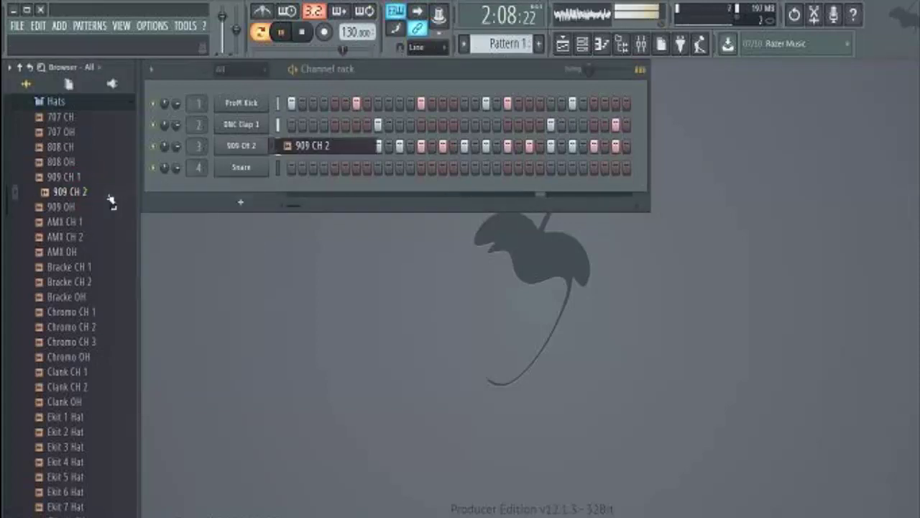
click(76, 148)
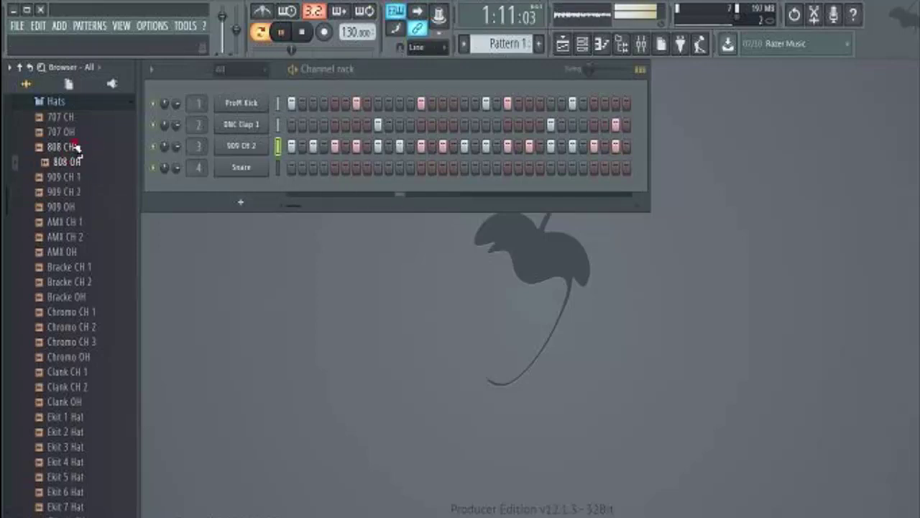
right_click(91, 148)
click(94, 148)
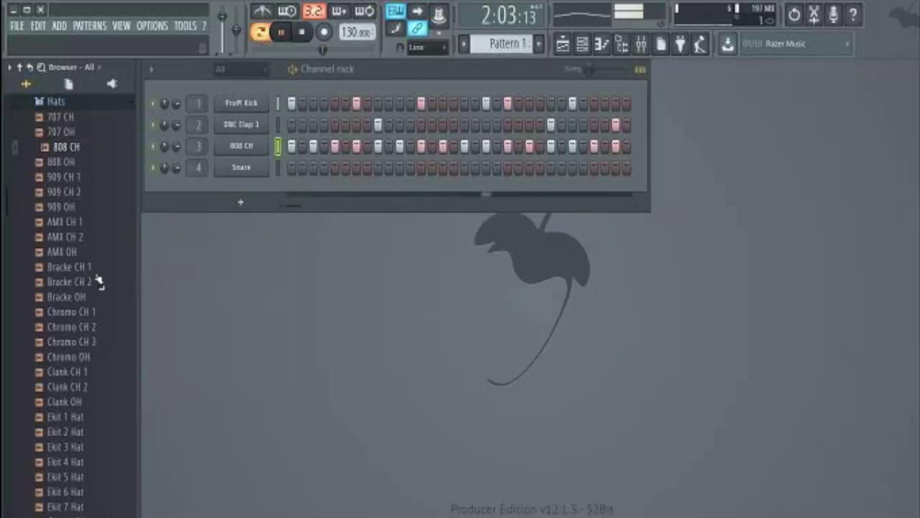
key(space)
Step: Preview the samples in the drum pack's Snares folder and close the folder
click(73, 103)
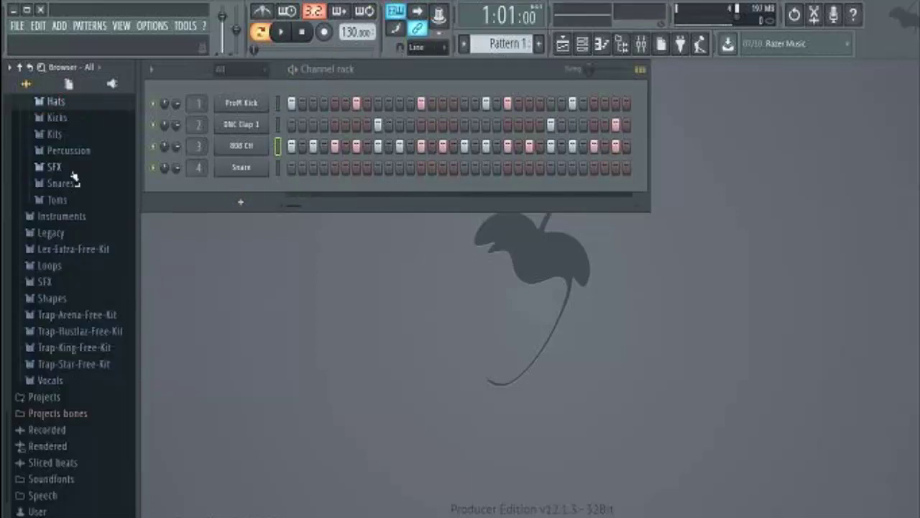
click(75, 184)
key(Down)
key(Down)
key(Down)
key(Down)
key(Down)
key(Down)
key(Down)
key(Down)
key(Down)
key(Down)
key(Down)
key(Down)
key(Down)
key(Down)
key(Down)
key(Down)
key(Down)
key(Down)
key(Down)
key(Down)
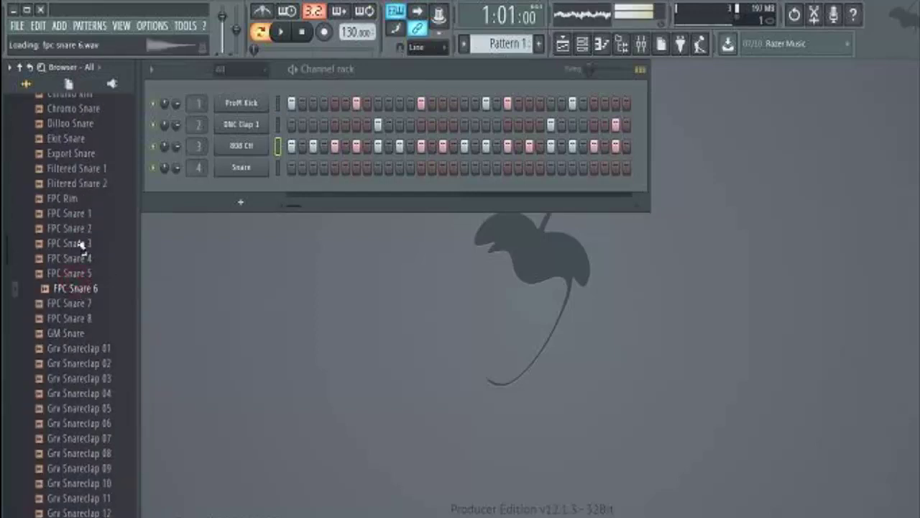
key(Down)
key(Down)
key(Down)
key(Down)
key(Down)
key(Down)
key(Down)
key(Down)
key(Down)
key(Down)
key(Down)
scroll(65, 266, down, 6)
click(64, 266)
scroll(66, 266, down, 4)
click(68, 241)
click(82, 210)
scroll(78, 272, down, 1)
scroll(76, 272, down, 4)
scroll(74, 260, up, 20)
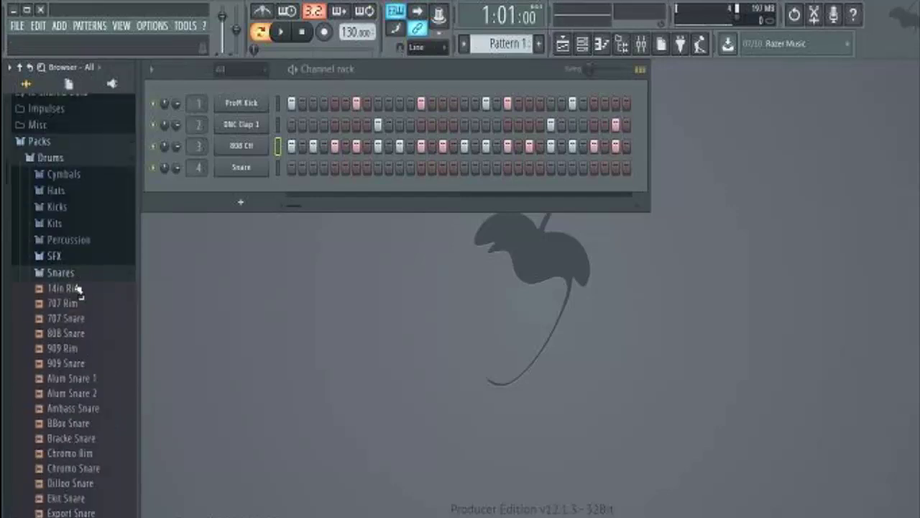
click(72, 273)
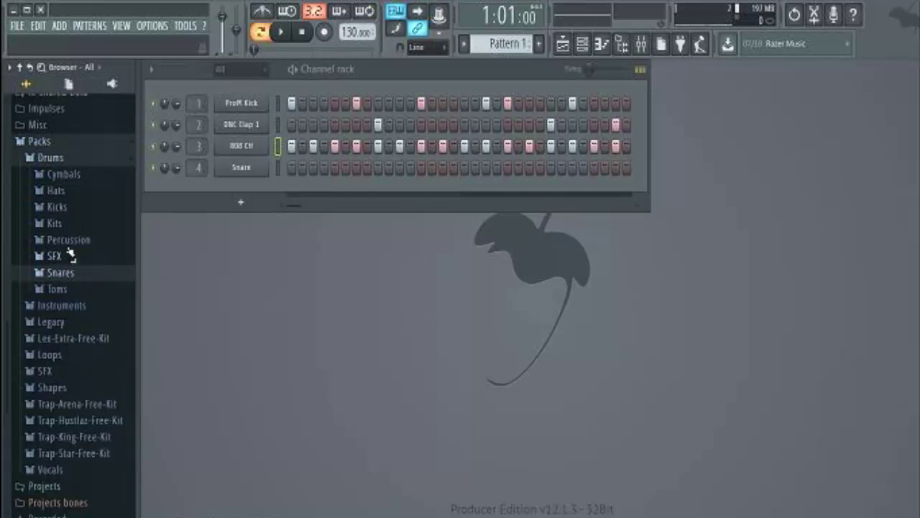
Step: Preview a few closed and open hat samples in the Hats folder, including 909 CH 2
click(57, 193)
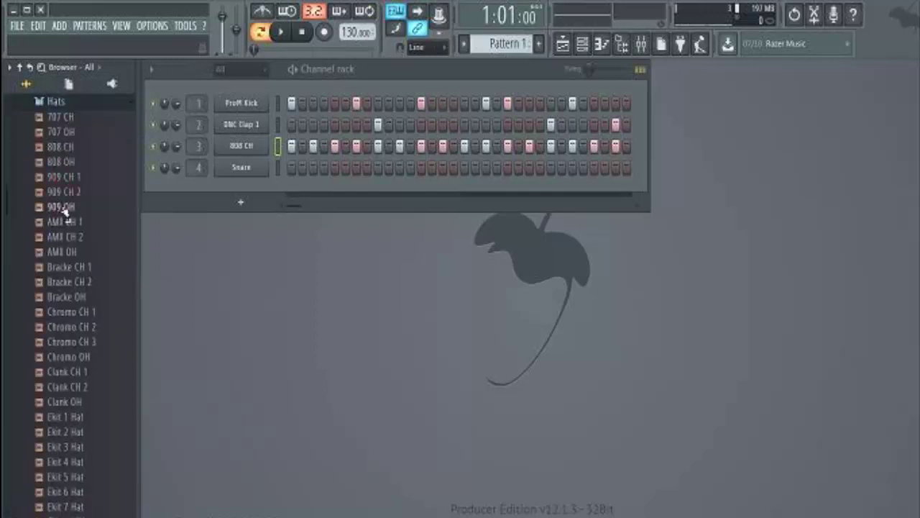
click(63, 191)
click(75, 149)
click(77, 162)
scroll(78, 193, up, 2)
click(77, 191)
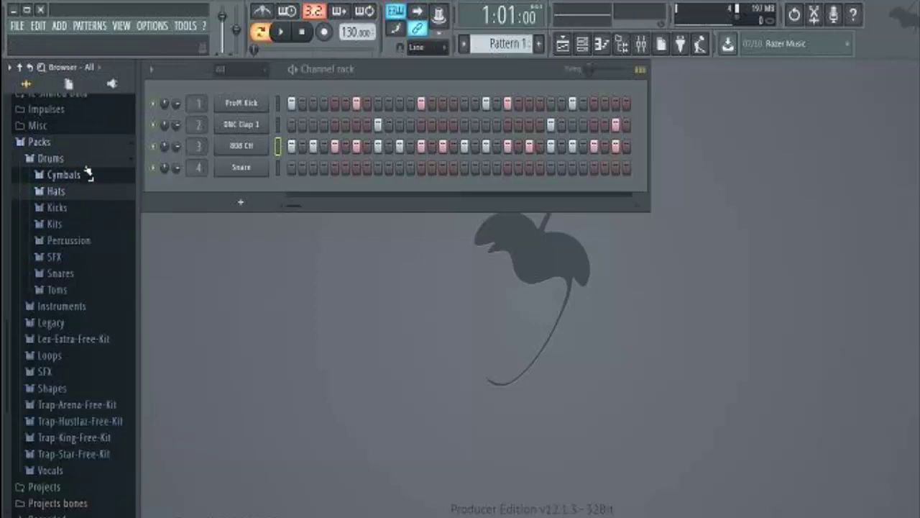
Step: Replace the ProM Kick sample on channel 1 with 808 Kick and play the pattern
click(63, 207)
click(66, 207)
click(72, 148)
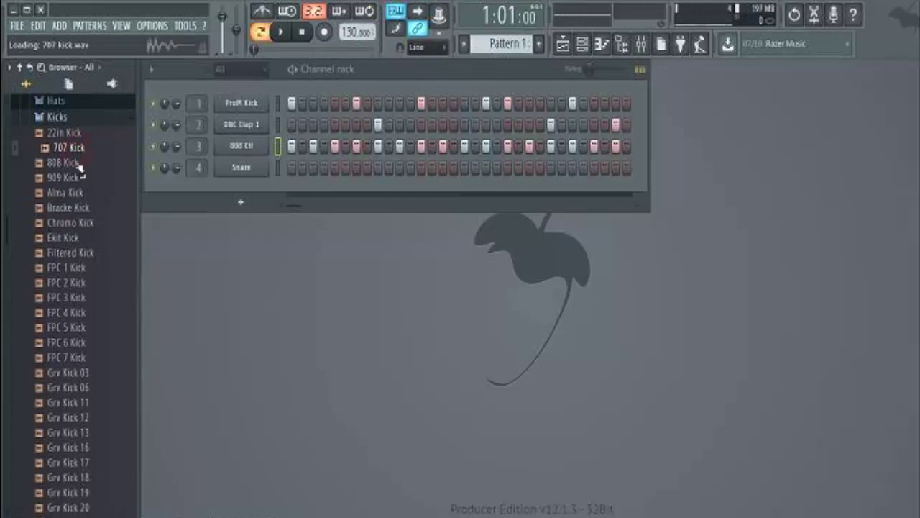
click(72, 163)
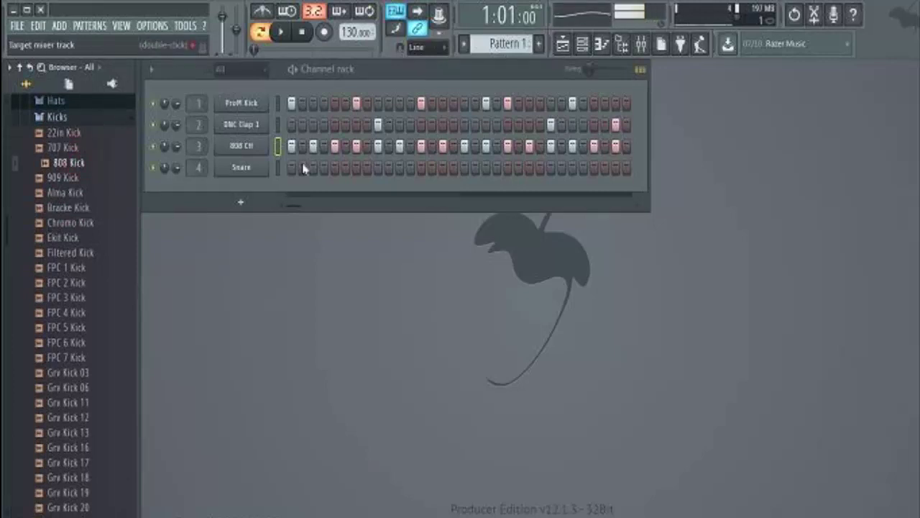
click(276, 114)
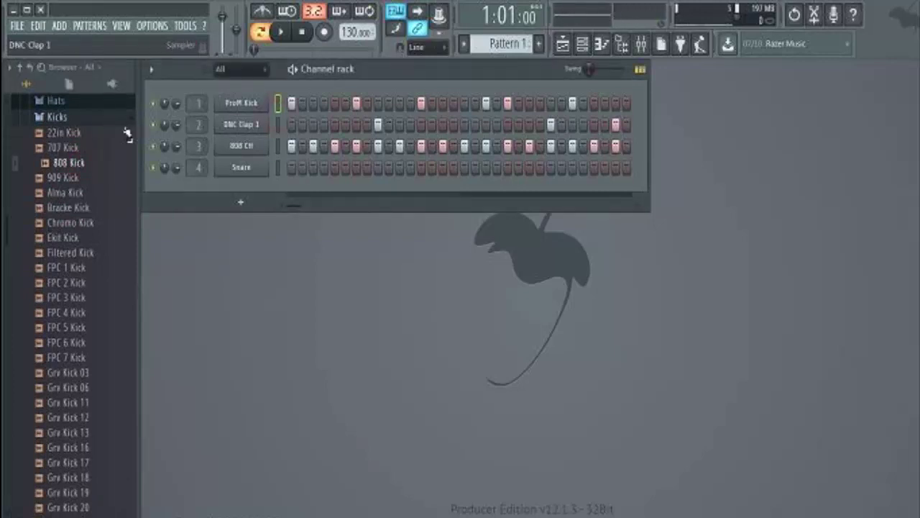
right_click(74, 162)
click(97, 163)
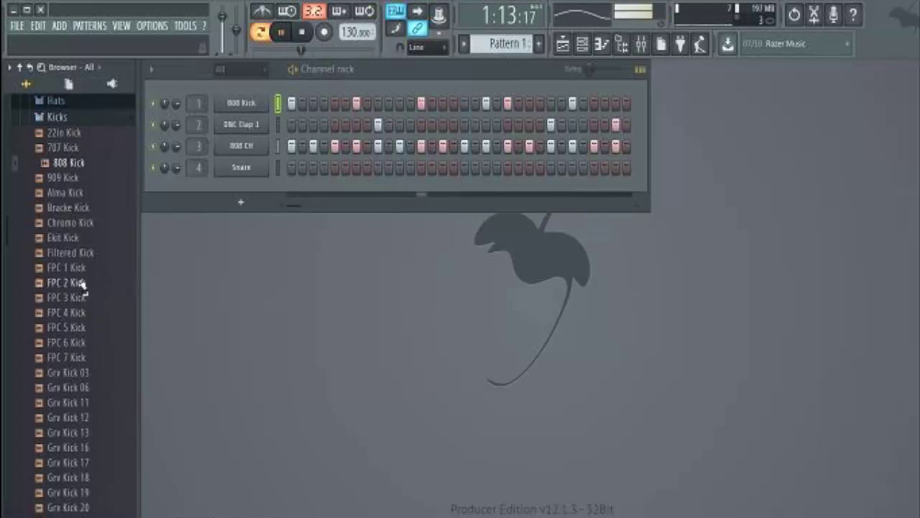
key(space)
Step: Preview other samples in the Kicks folder, including FPC 4 Kick, Ekit Kick and Chromo Kick
click(75, 314)
click(83, 239)
click(80, 223)
scroll(87, 230, down, 10)
click(91, 177)
scroll(92, 164, up, 10)
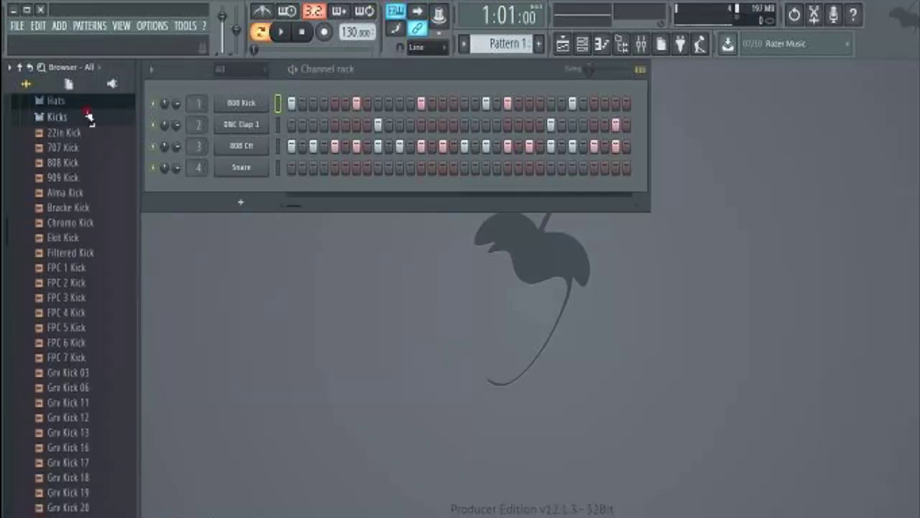
click(87, 116)
Step: Load the 808 Tom sample from the Toms folder onto the Snare channel
click(81, 200)
click(86, 230)
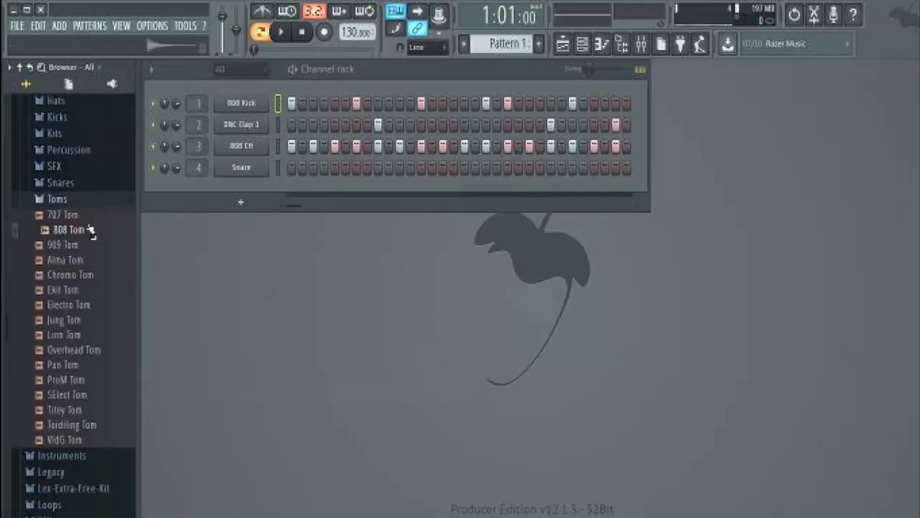
drag(90, 229, 241, 169)
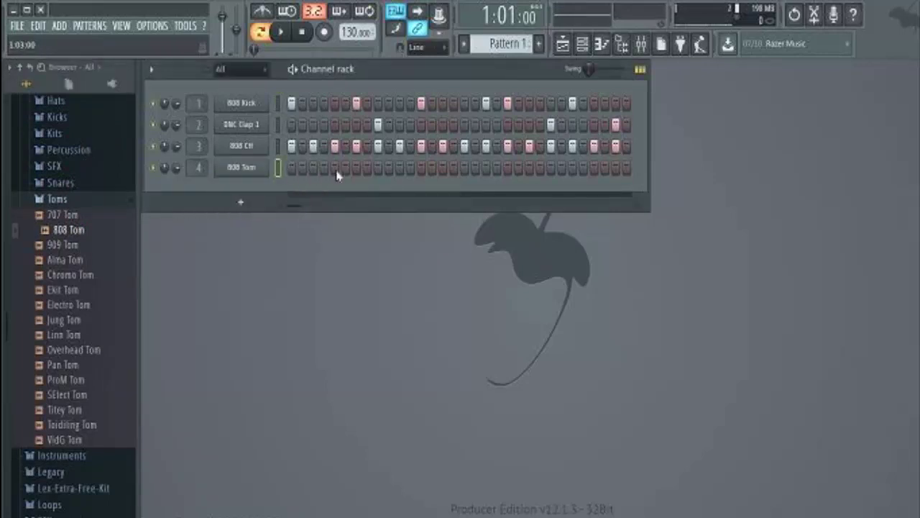
Step: Place 808 Tom hits on steps 11 and 31 while playing the pattern, and stop playback
key(space)
click(400, 168)
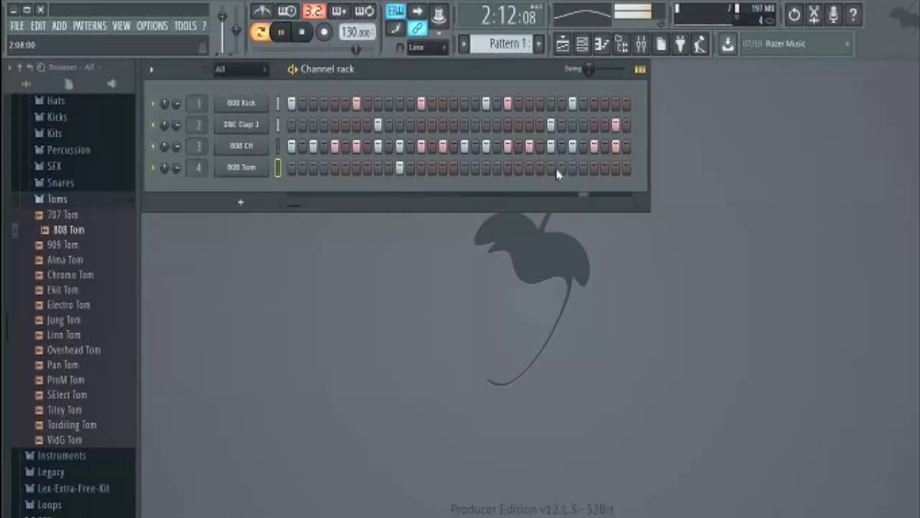
click(614, 168)
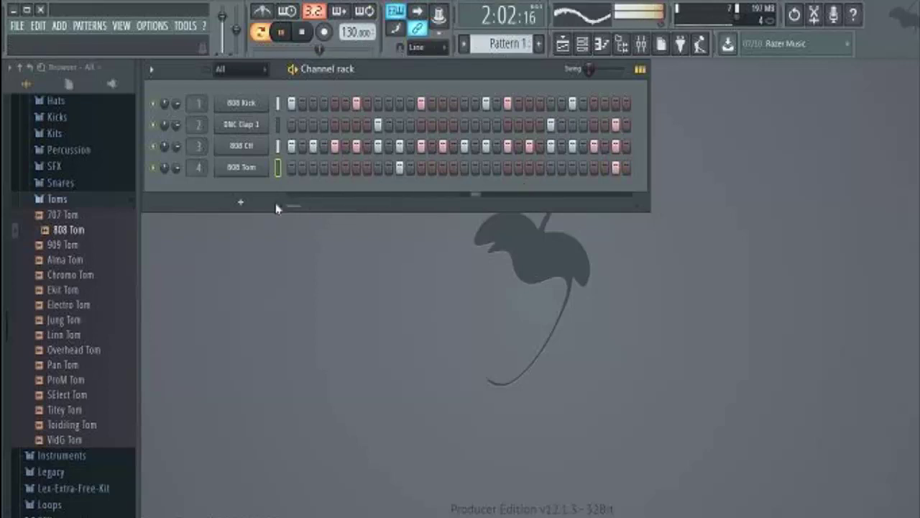
key(space)
Step: Add the 808 Snare sample as a fifth channel and place its hits on steps 9 and 25
click(85, 244)
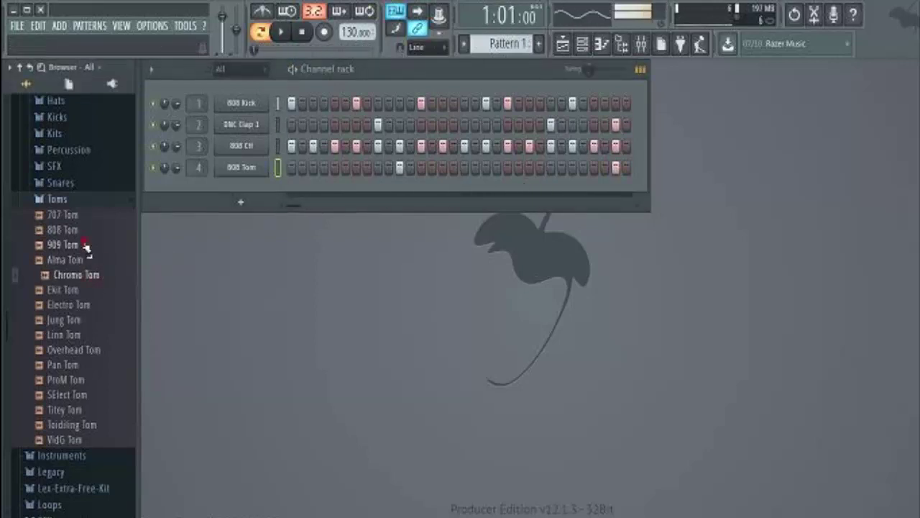
click(68, 183)
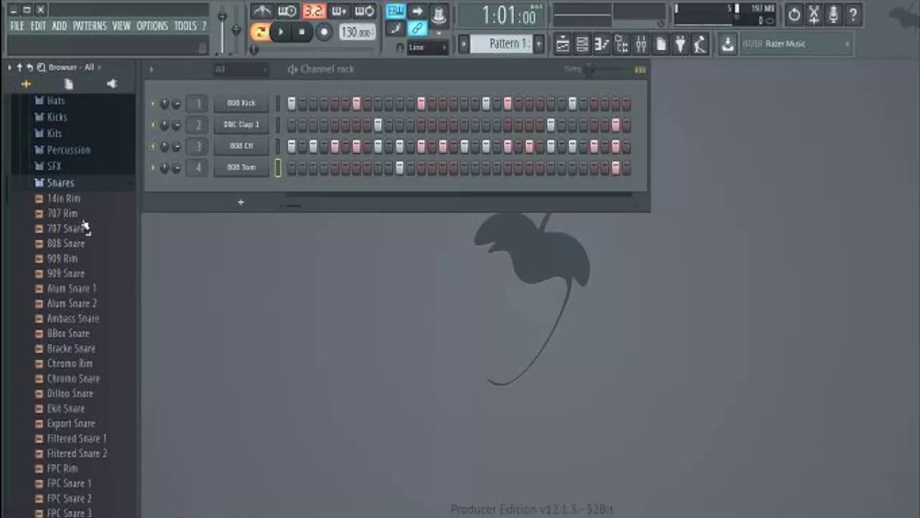
click(92, 244)
drag(171, 251, 253, 189)
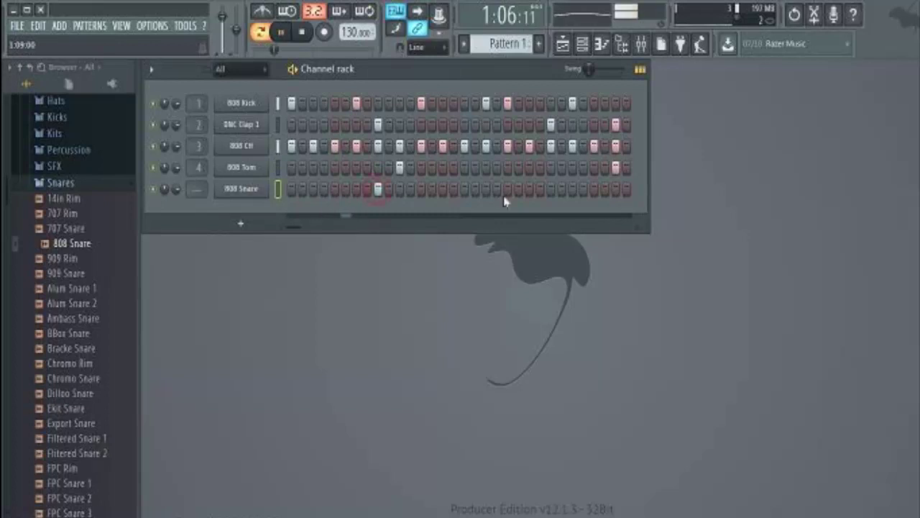
click(593, 189)
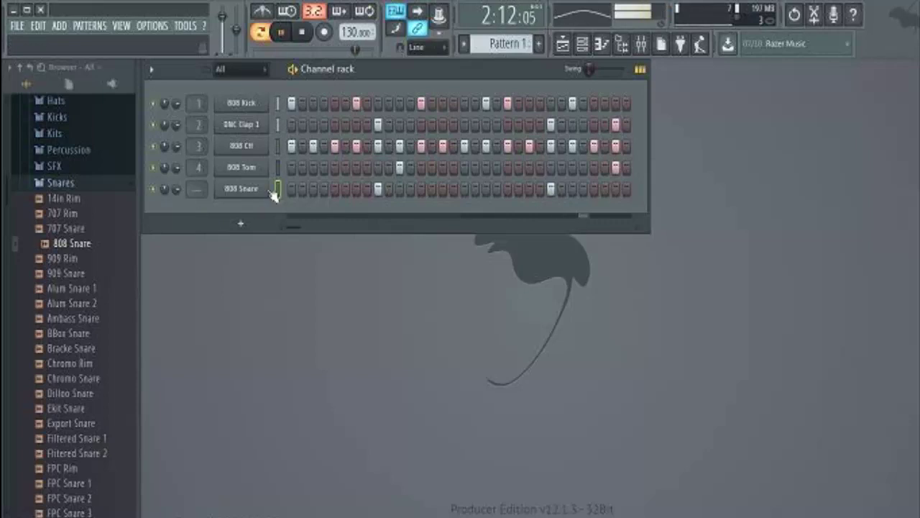
Step: Try filling the 808 Snare channel on every 4 and every 8 steps, and return its hits to steps 9 and 25
right_click(247, 189)
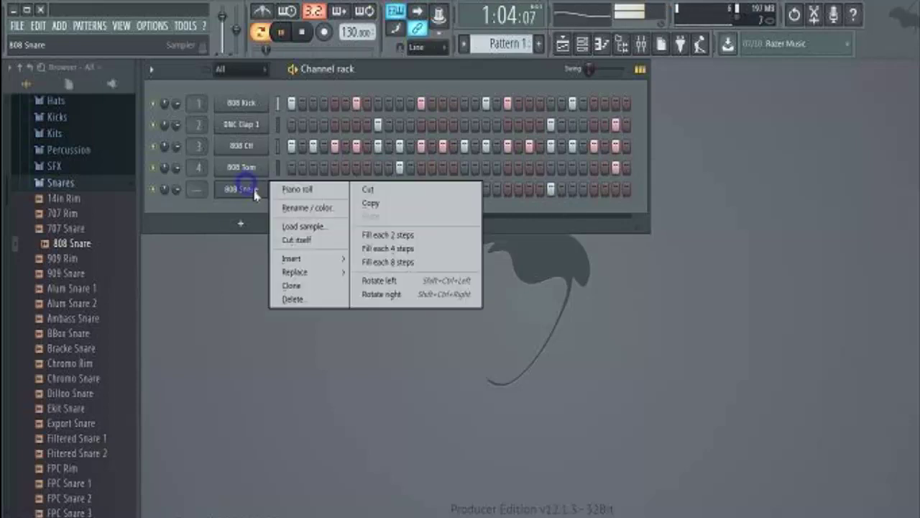
click(388, 249)
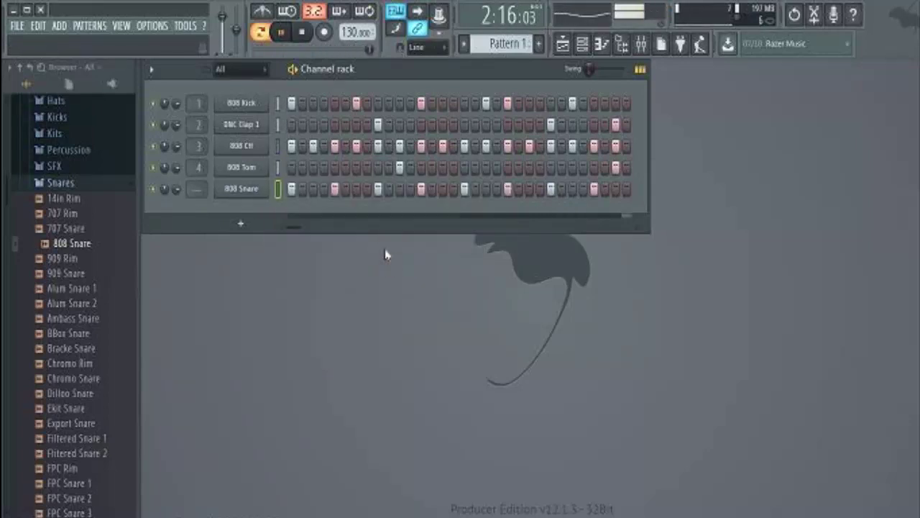
right_click(269, 186)
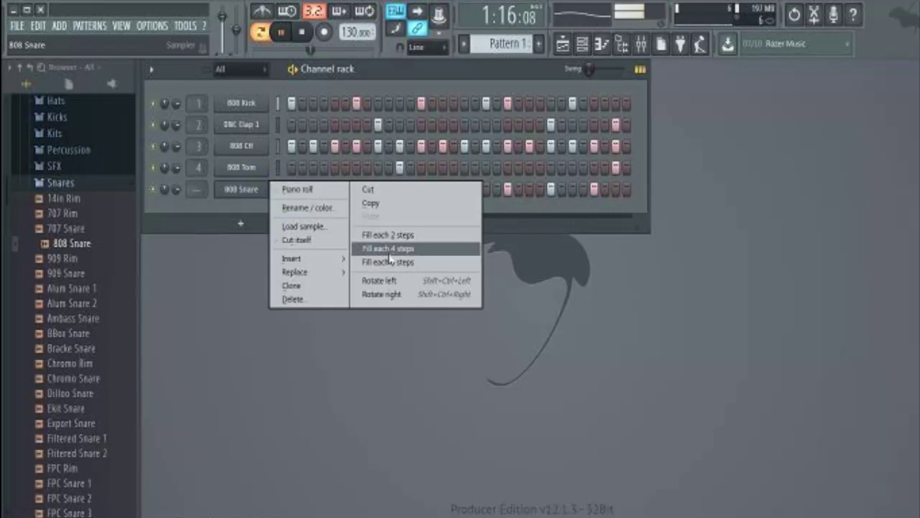
click(402, 262)
right_click(290, 188)
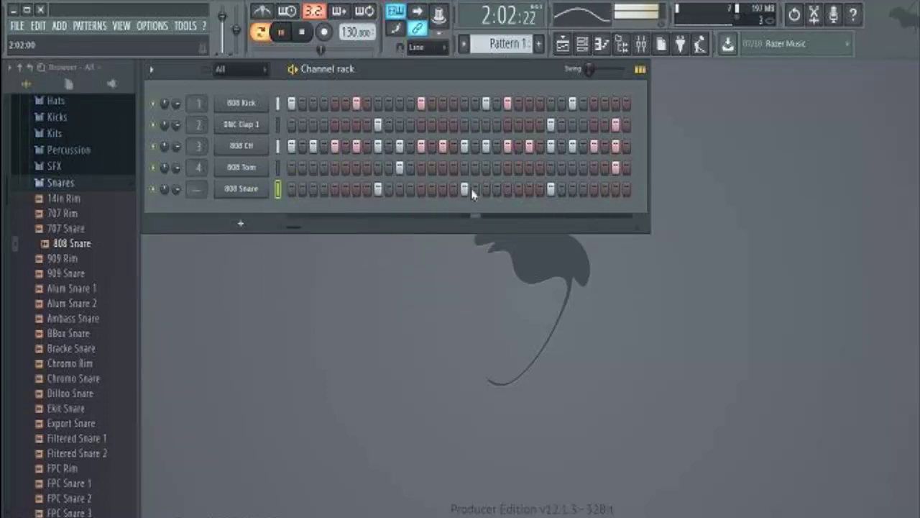
key(space)
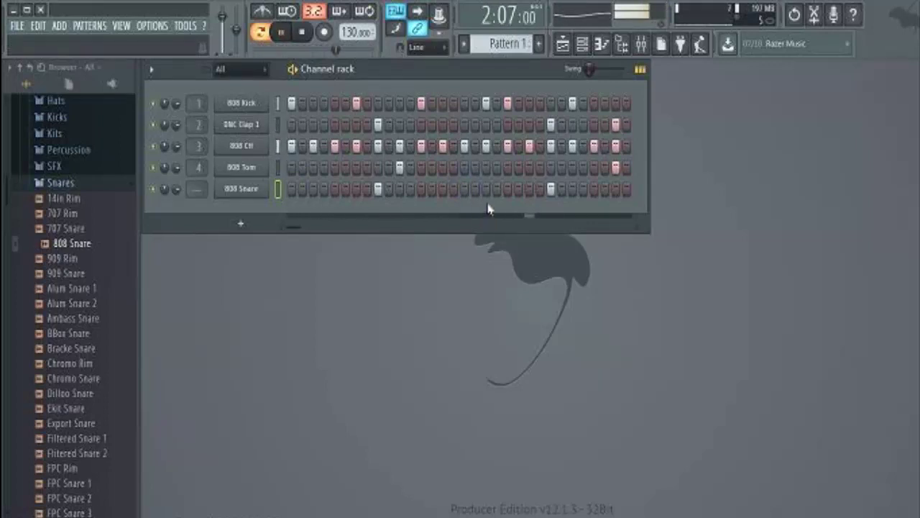
key(space)
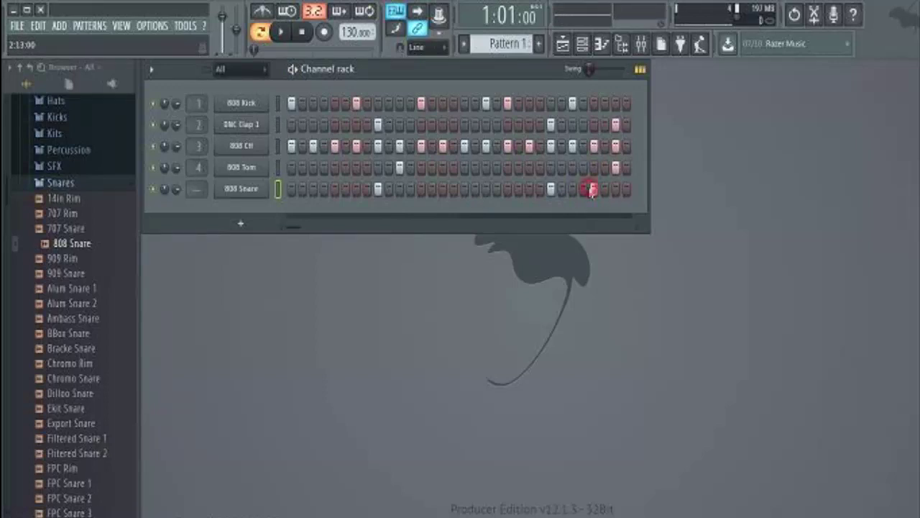
Step: Open the 808 Snare channel in the piano roll and play the pattern while locating its final C5 hits, and stop playback
right_click(244, 190)
click(308, 188)
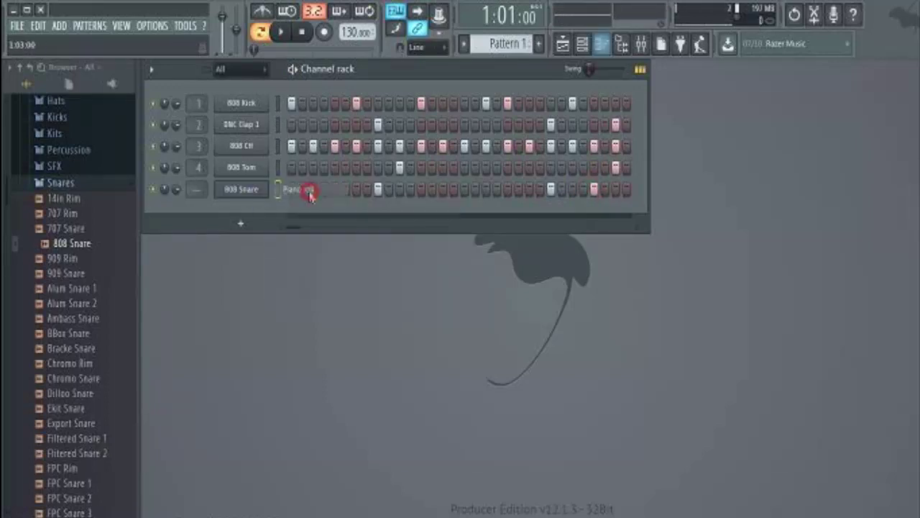
key(space)
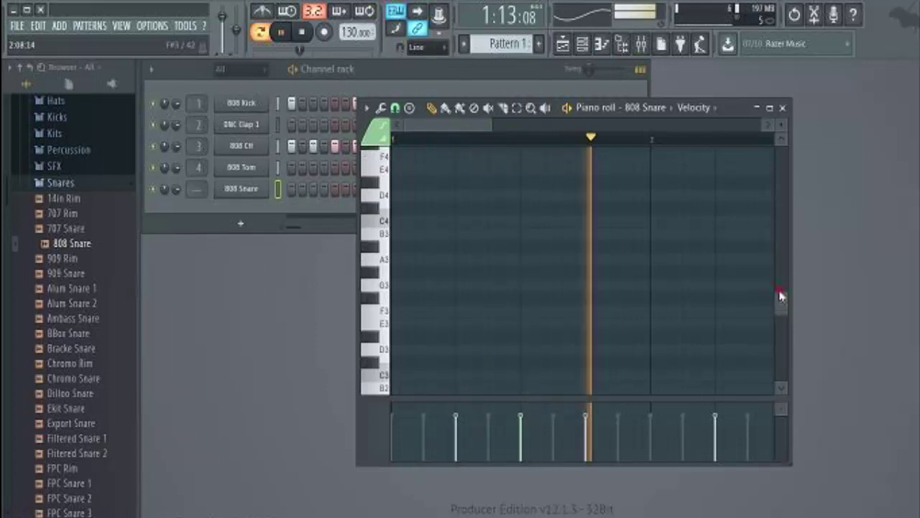
scroll(575, 230, up, 4)
drag(456, 123, 527, 126)
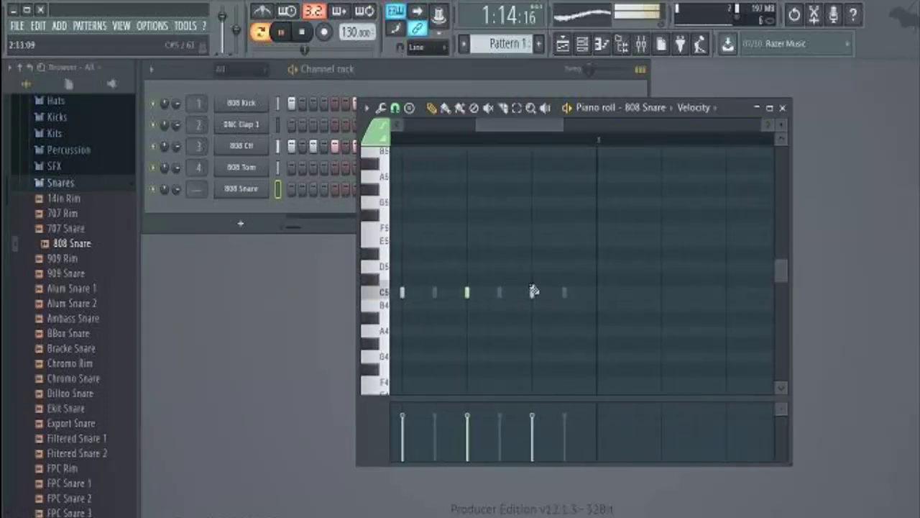
key(space)
Step: Select the two-step C5 snare note at step 27 with the step 29 hit, chop them at 1/2 step snap, and play the pattern
drag(497, 288, 543, 278)
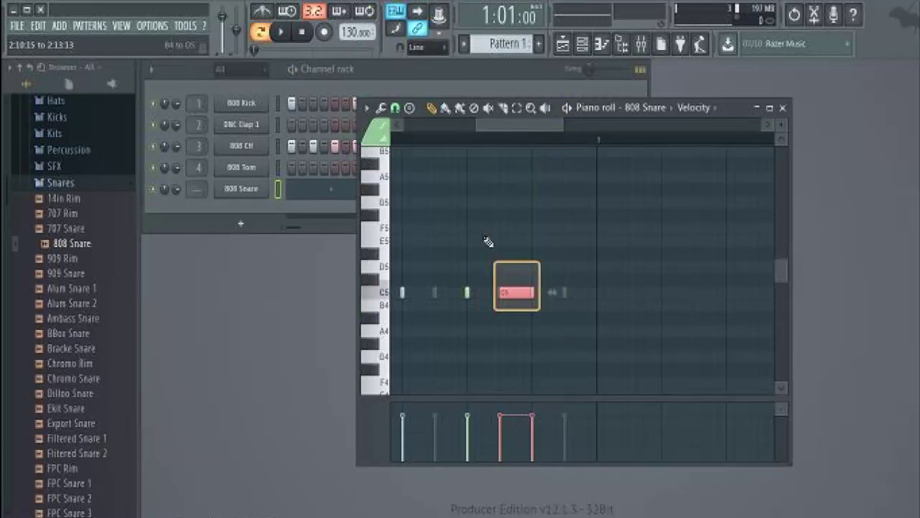
drag(489, 241, 490, 244)
click(395, 107)
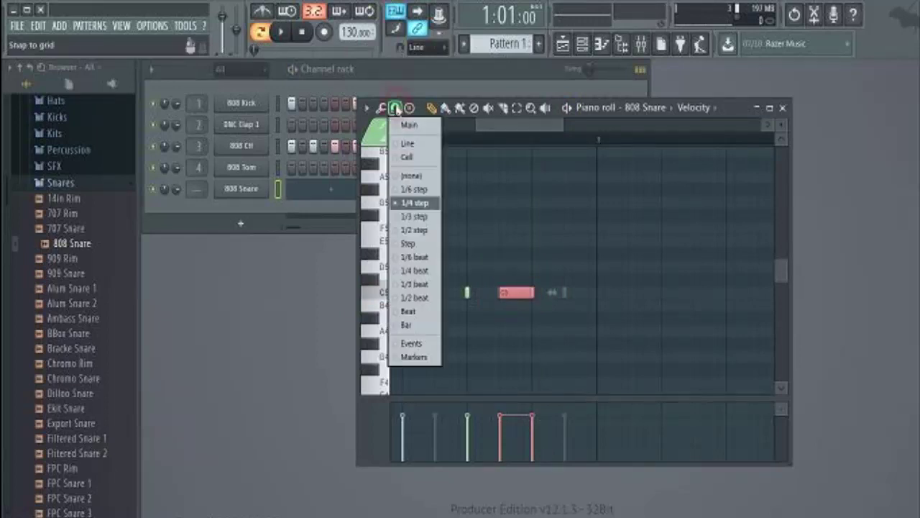
click(417, 229)
key(alt+u)
key(space)
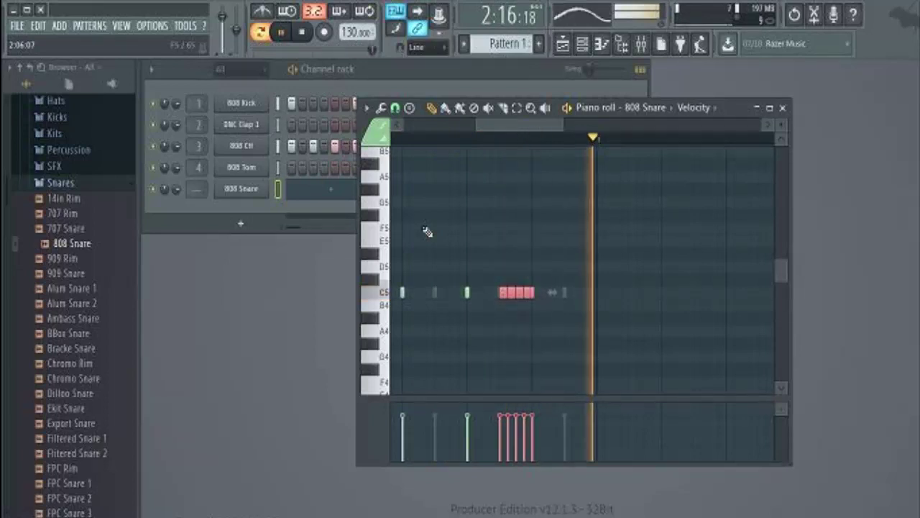
Step: Add a two-step C5 snare note after the first roll, starting at step 30, and chop it at 1/4 step snap
click(566, 293)
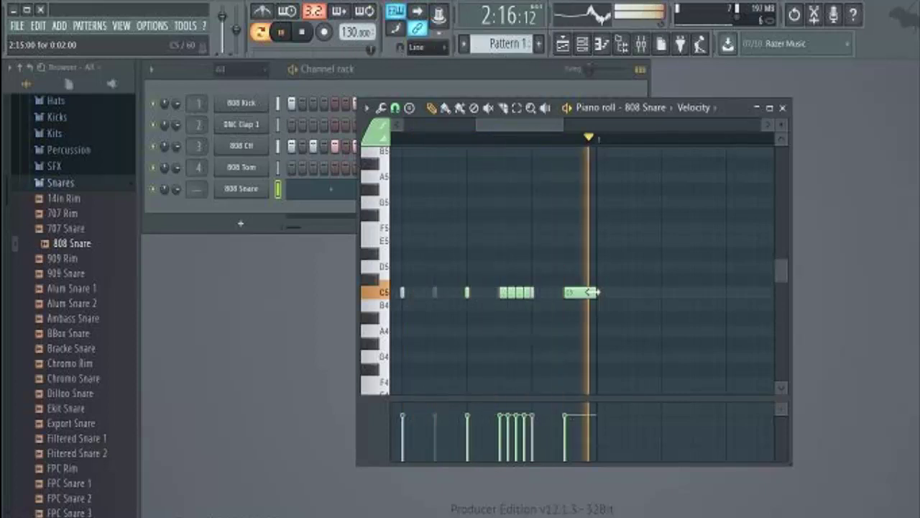
mouse_move(585, 291)
mouse_down()
mouse_move(551, 294)
mouse_move(597, 304)
mouse_up()
click(395, 108)
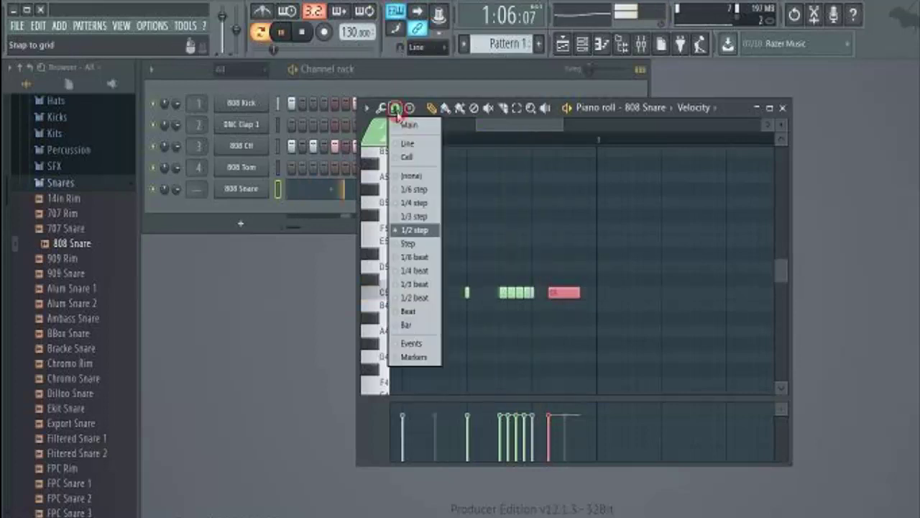
click(432, 204)
key(alt+u)
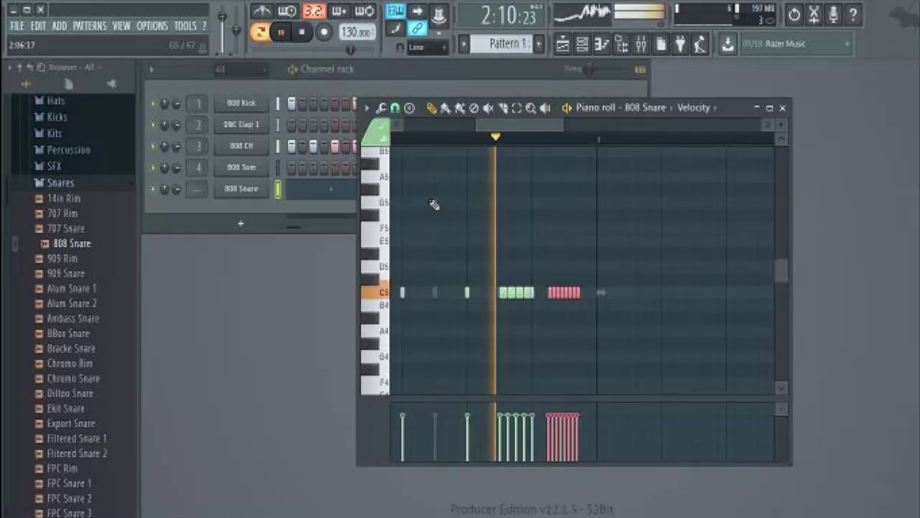
Step: Undo the 1/4 step chop, chop the second snare note at 1/6 beat snap instead, and try undoing that chop
key(ctrl+z)
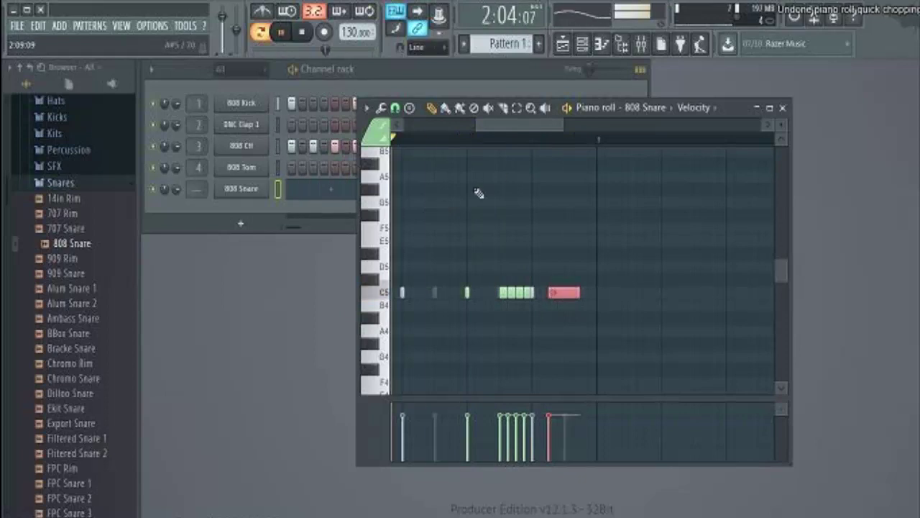
click(395, 107)
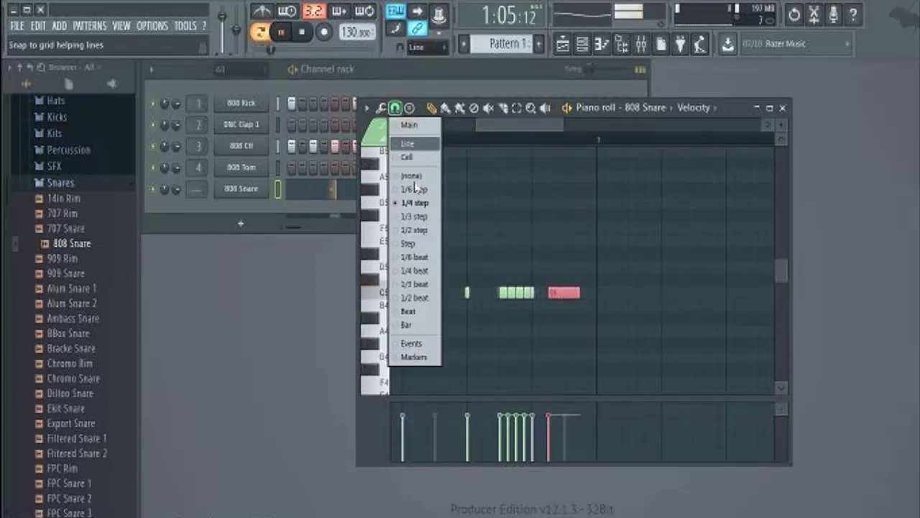
click(423, 259)
key(ctrl+u)
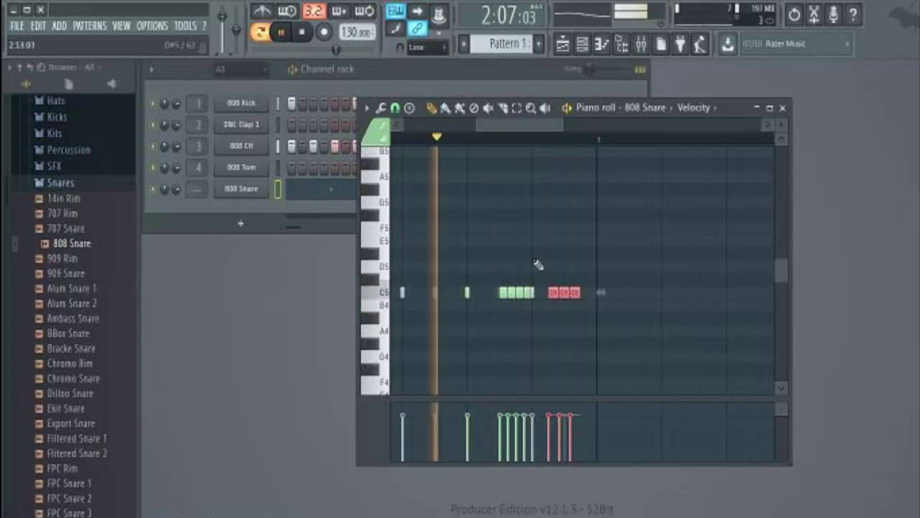
key(ctrl+z)
key(ctrl+z)
key(ctrl+z)
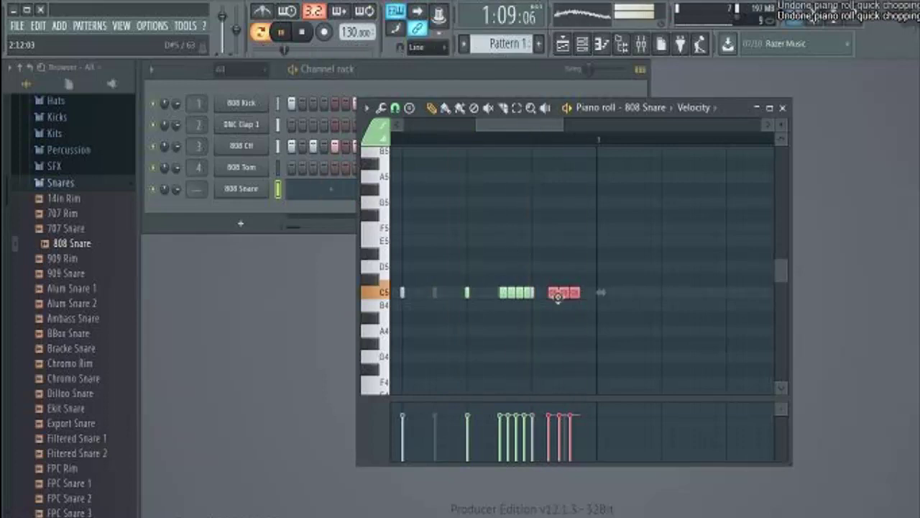
Step: Delete both snare rolls and the step 29 hit from the 808 Snare piano roll, and close it
right_click(561, 292)
right_click(517, 293)
right_click(503, 292)
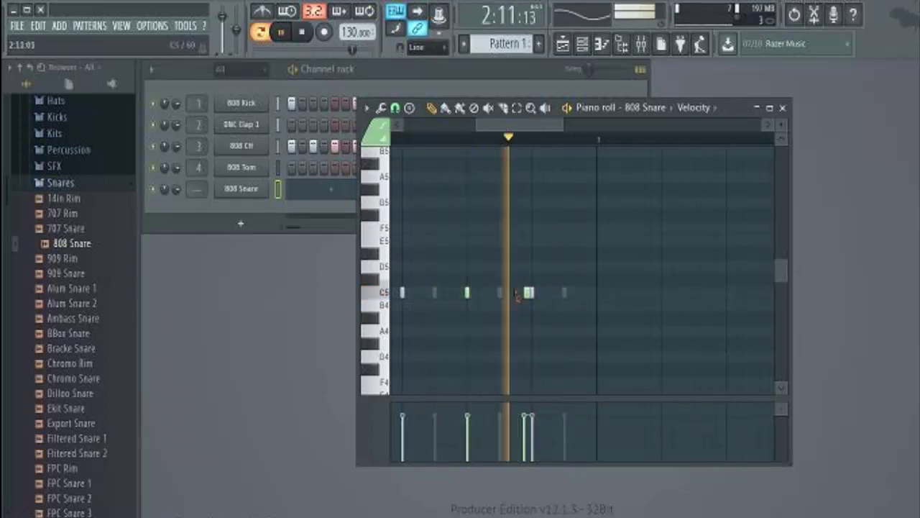
right_click(529, 292)
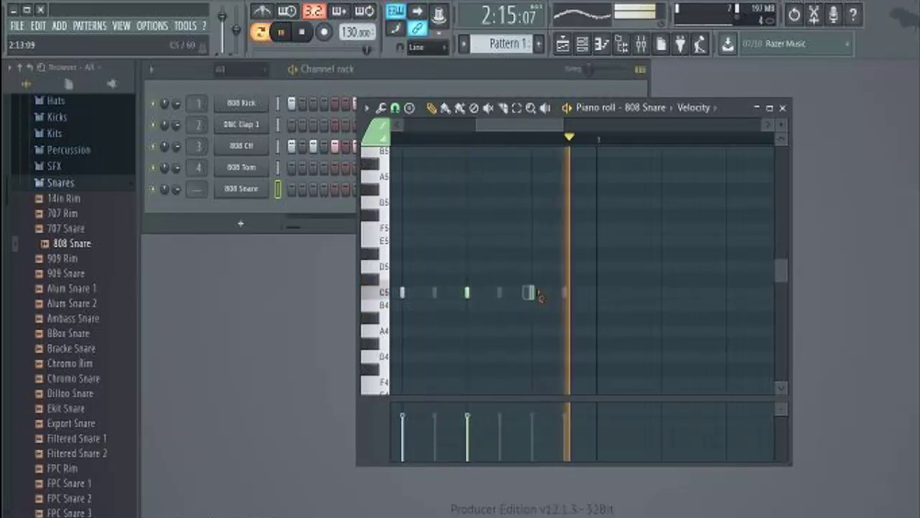
click(782, 107)
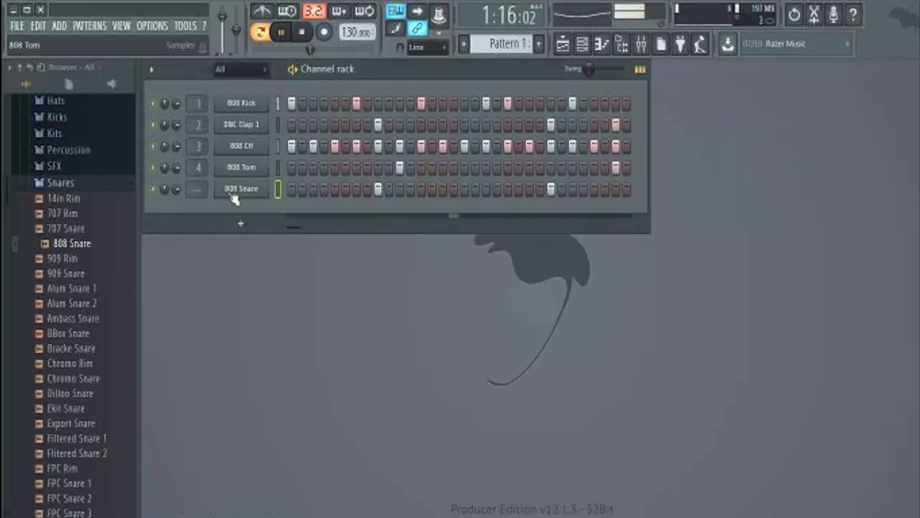
Step: Audition the 707 Rim sample, and collapse the Snares folder with playback stopped
click(85, 213)
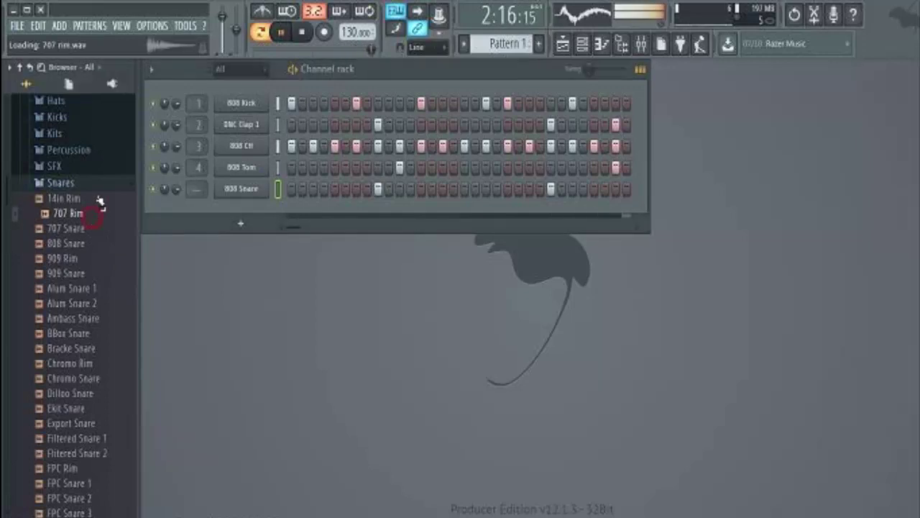
click(100, 190)
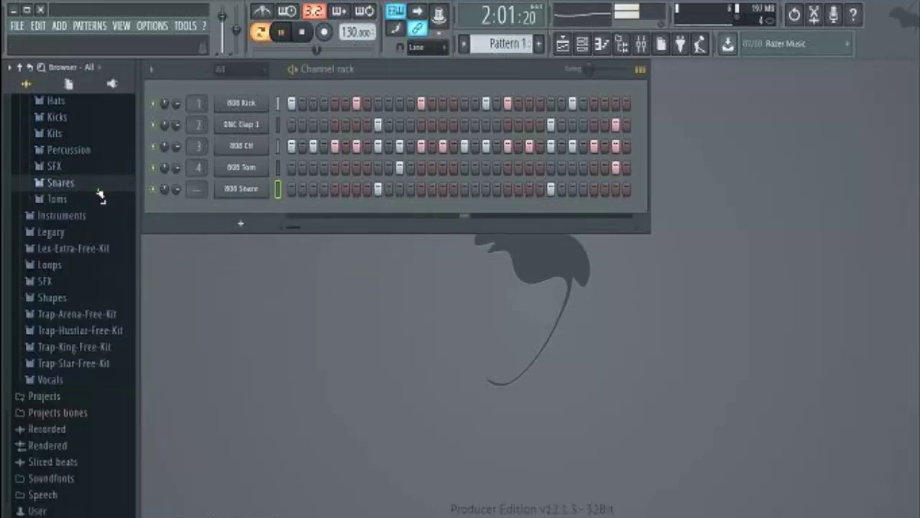
key(space)
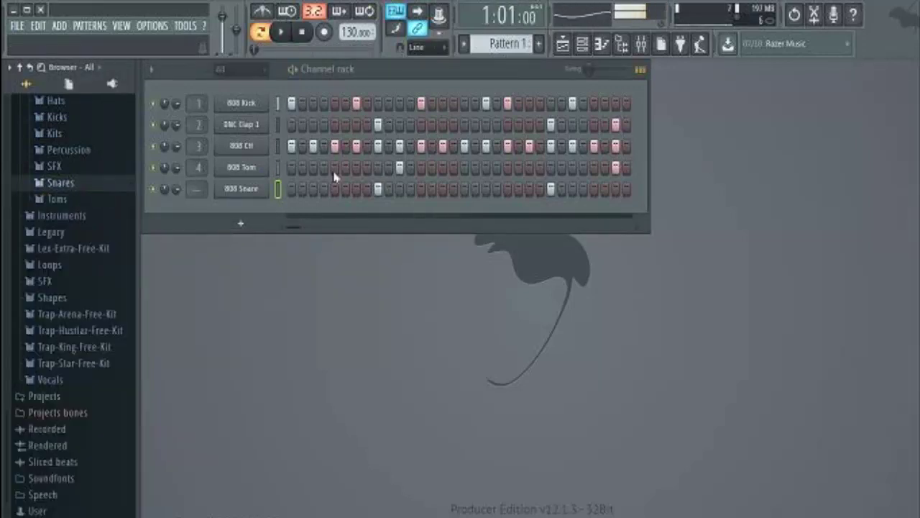
Step: Open the 808 CH channel in the piano roll and briefly play the pattern
right_click(256, 152)
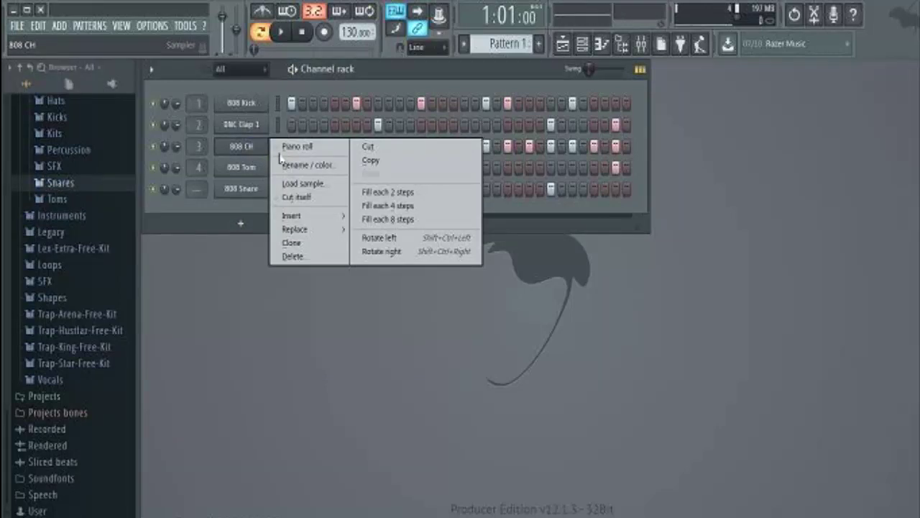
click(284, 146)
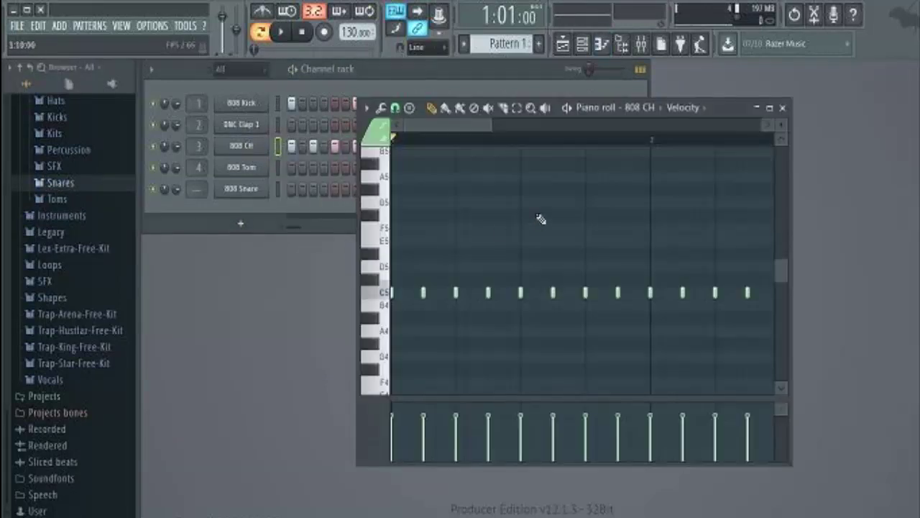
key(space)
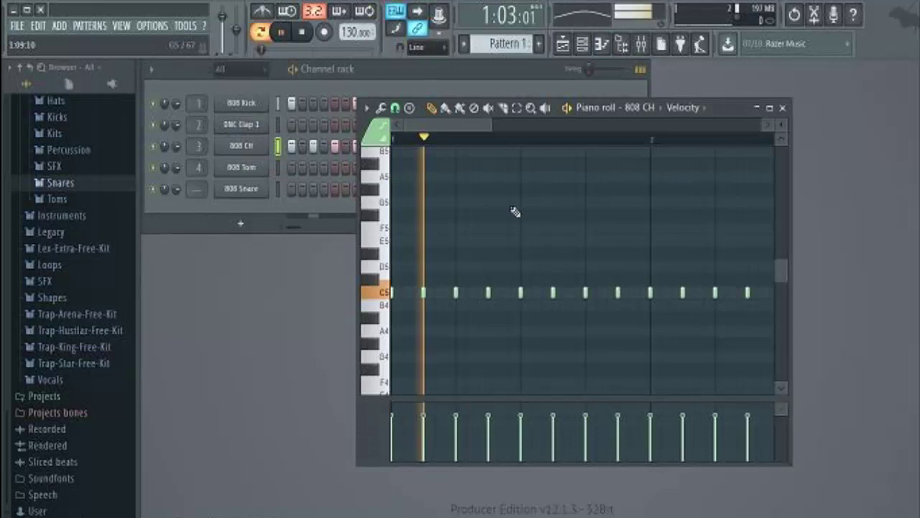
key(space)
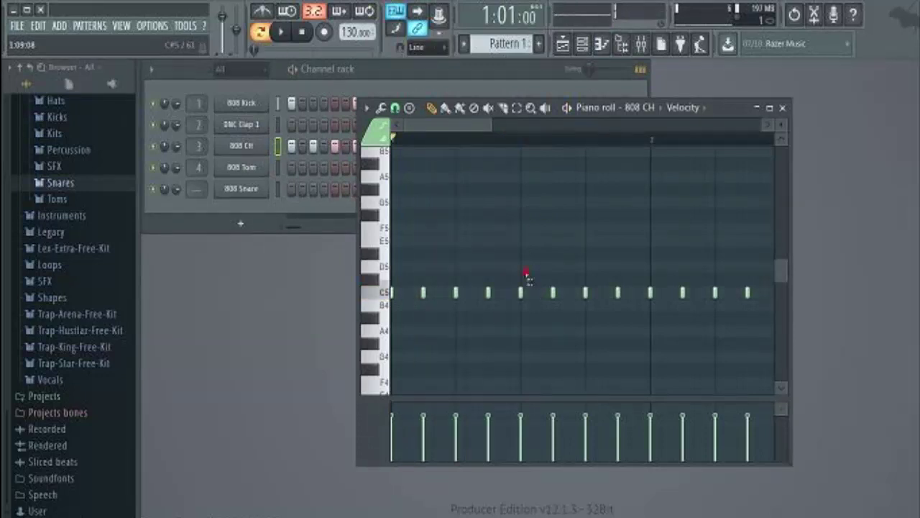
Step: Select the two-step C5 hi-hat note at step 9, set snap to Main, and apply the articulator with its default settings
drag(512, 285, 551, 312)
click(395, 108)
click(399, 124)
key(alt+l)
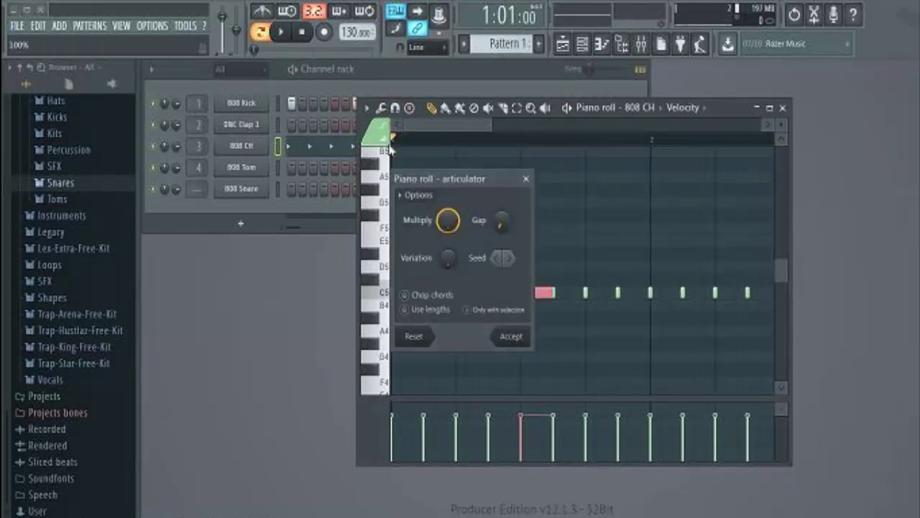
click(510, 338)
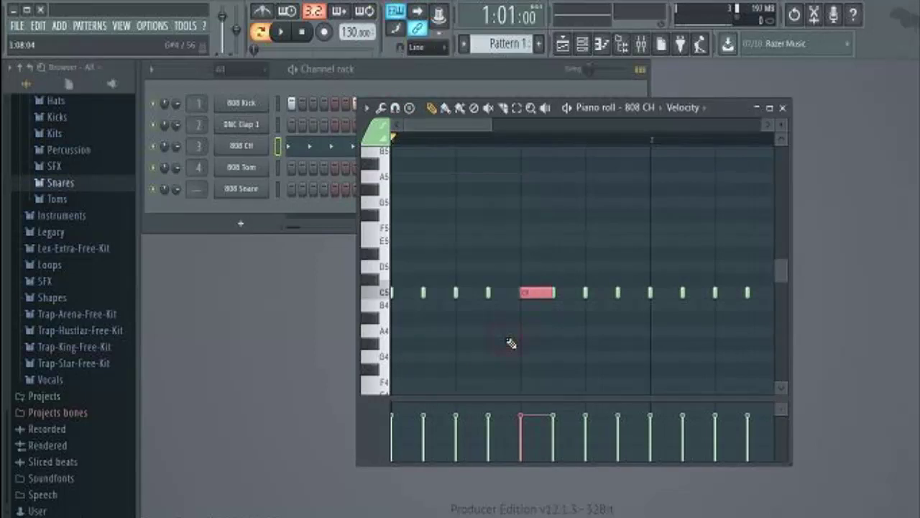
Step: Try 1/2 beat snap, set it to 1/2 step, and chop the two-step hi-hat note at step 9
click(396, 108)
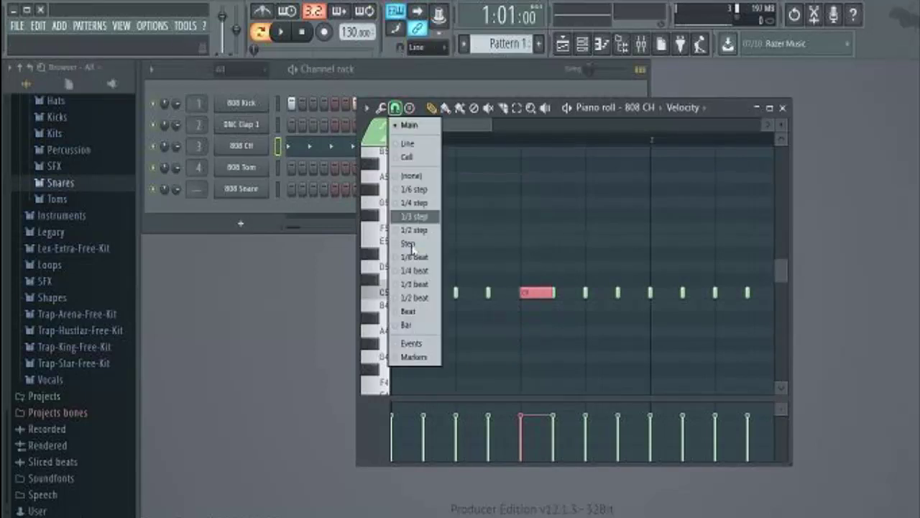
click(417, 298)
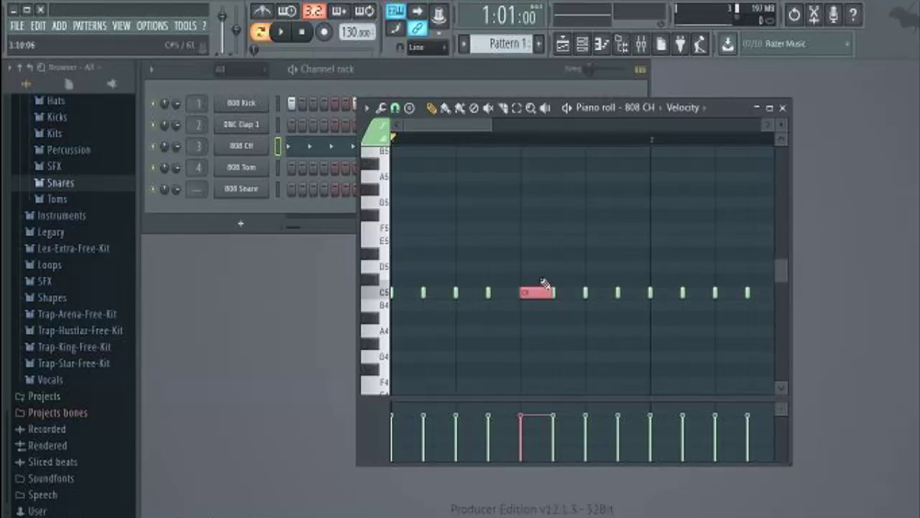
click(395, 108)
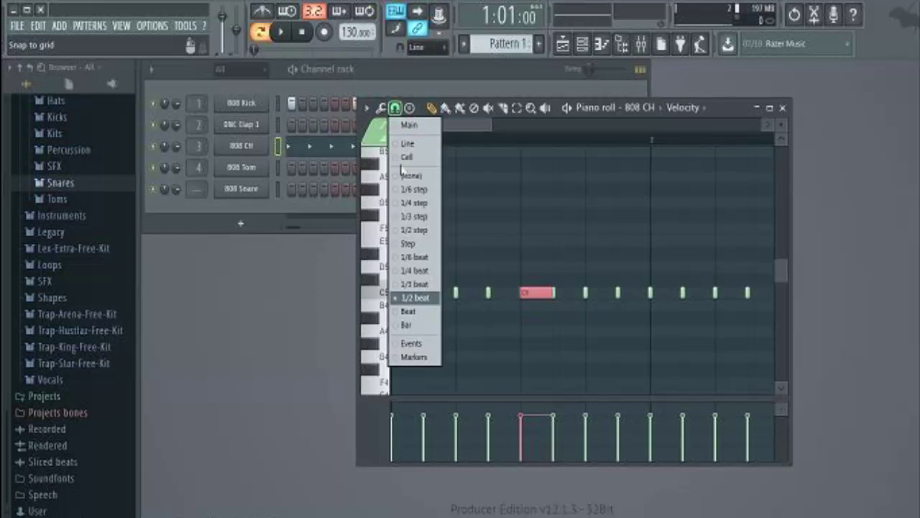
click(430, 229)
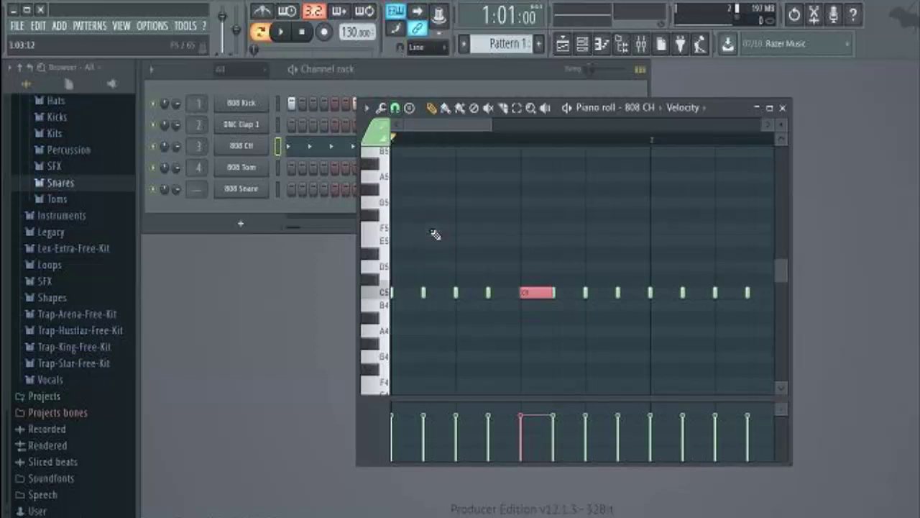
key(ctrl+u)
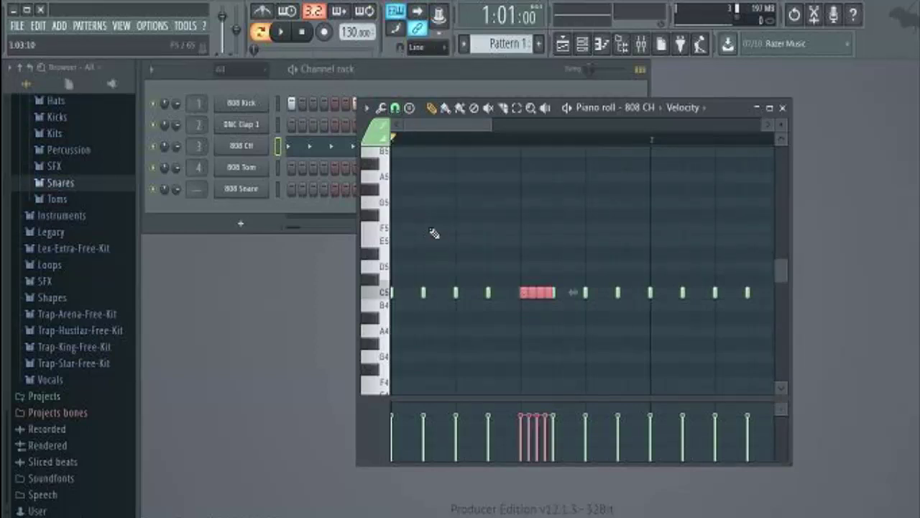
Step: Play the pattern to hear the hi-hat roll, stop playback, and return to the start of the 808 CH notes
key(space)
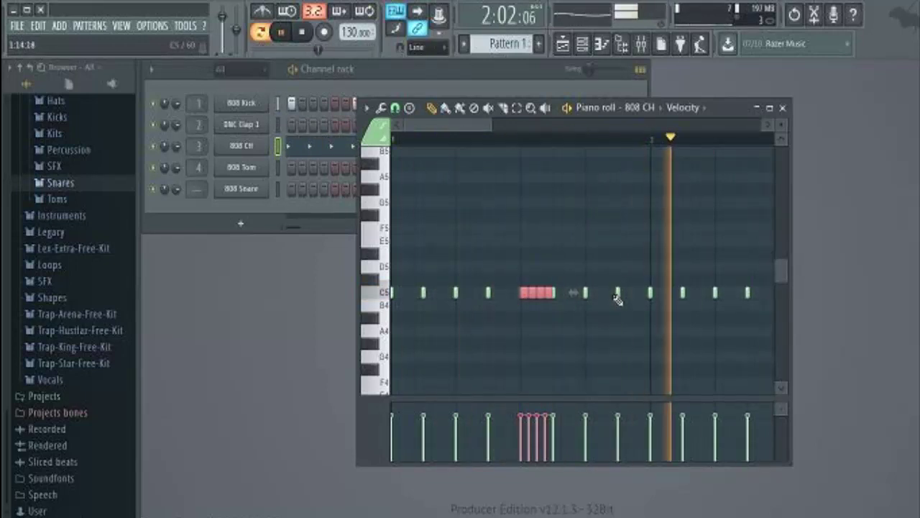
click(471, 127)
drag(479, 127, 487, 126)
key(space)
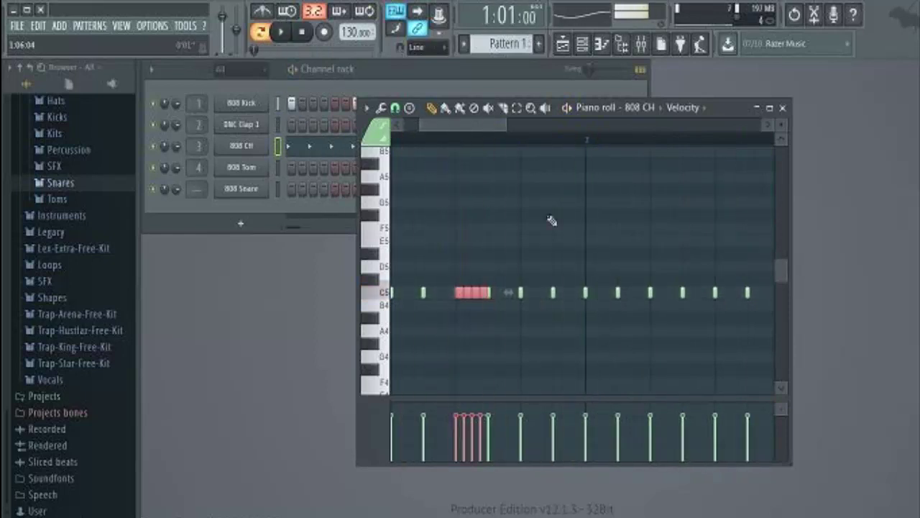
drag(502, 140, 428, 119)
click(403, 122)
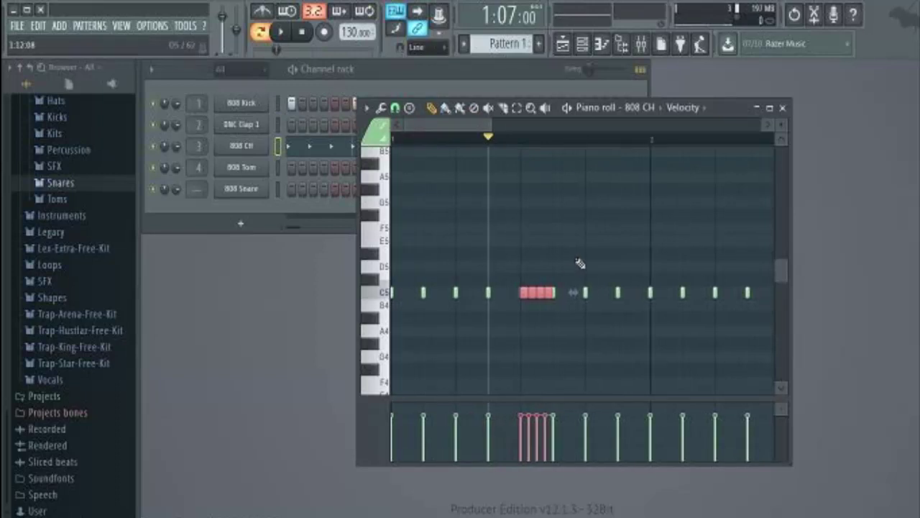
Step: Undo the 1/2 step chop of the hi-hat note at step 9
key(ctrl+z)
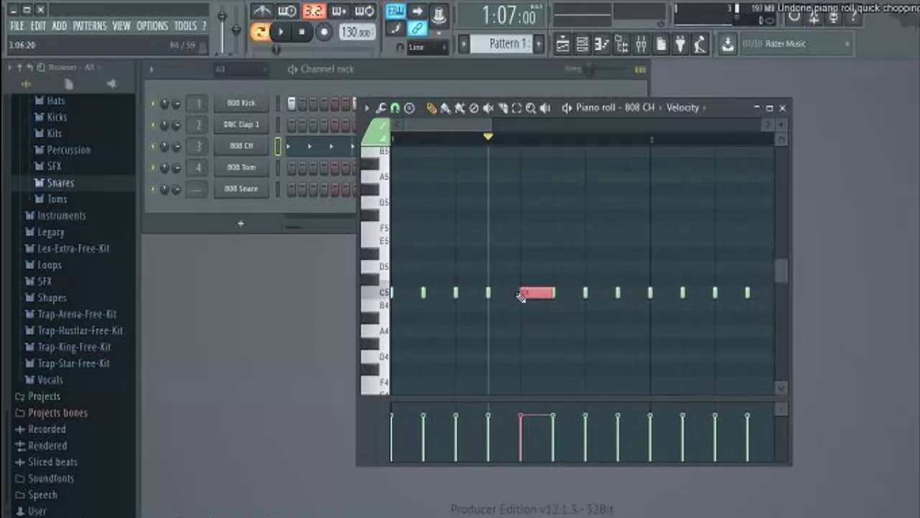
key(ctrl+z)
key(ctrl+z)
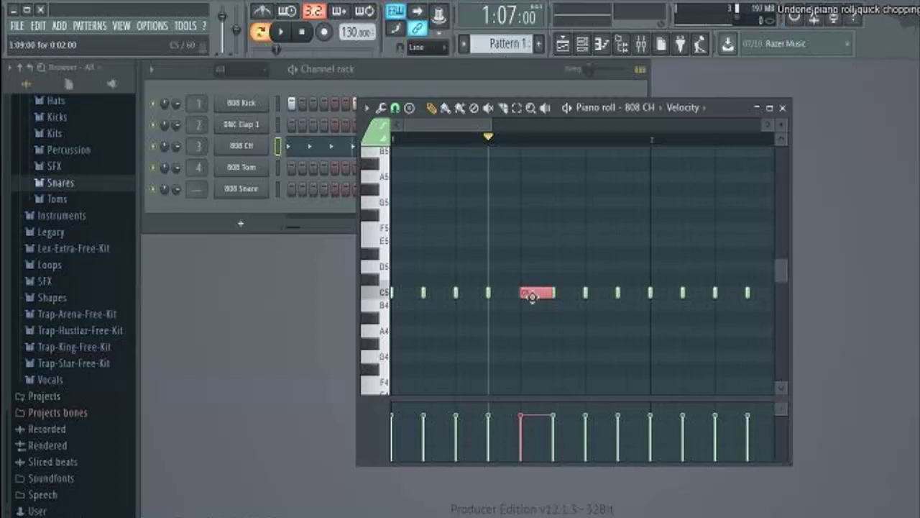
Step: Delete the stretched hi-hat note at step 9 and place a short C5 note there instead
right_click(528, 292)
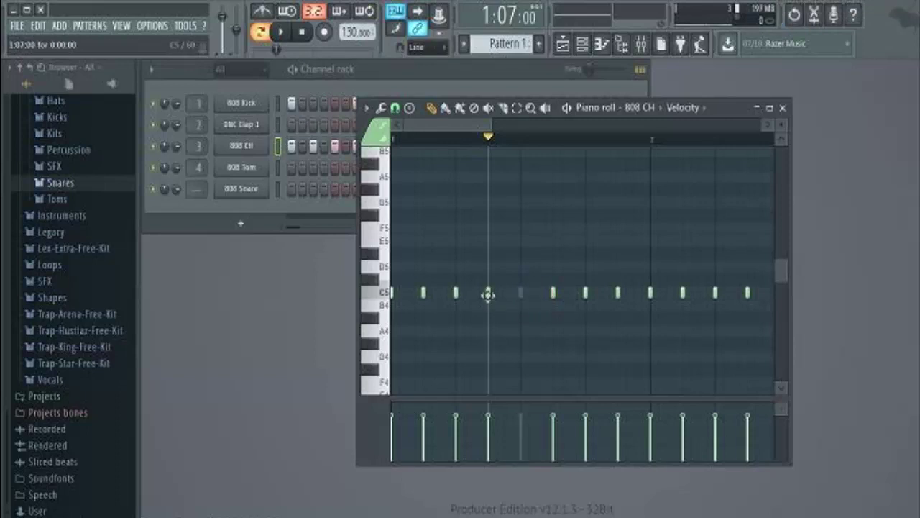
drag(510, 305, 522, 304)
click(505, 305)
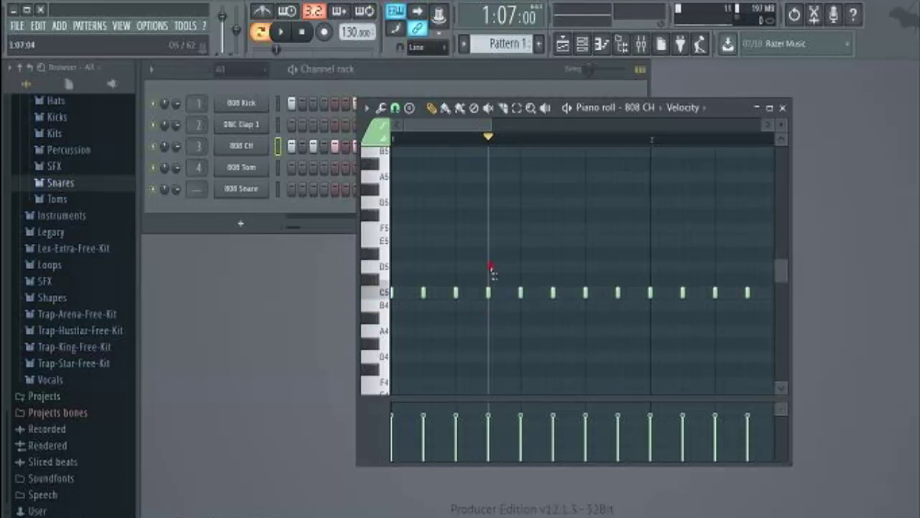
Step: Select the C5 hi-hat note at step 7, stretch it to two steps, and apply the articulator with its default settings
drag(486, 318, 488, 304)
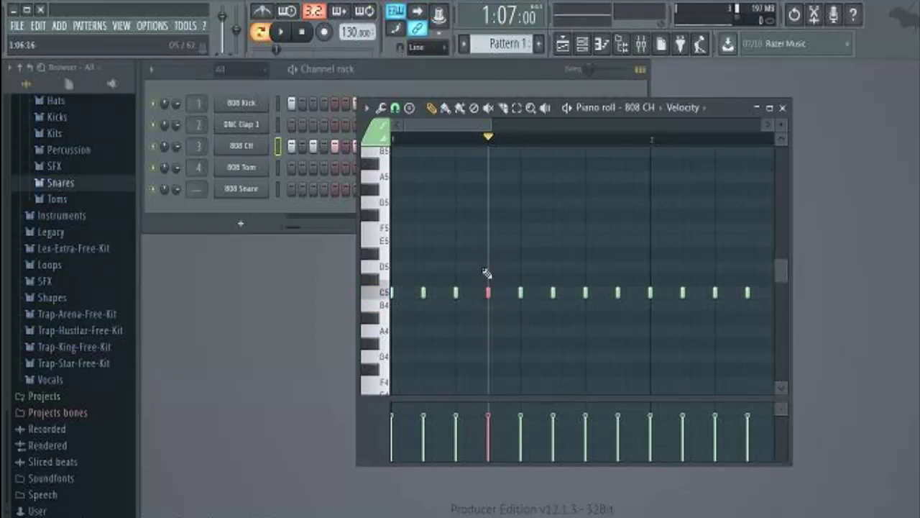
key(alt+l)
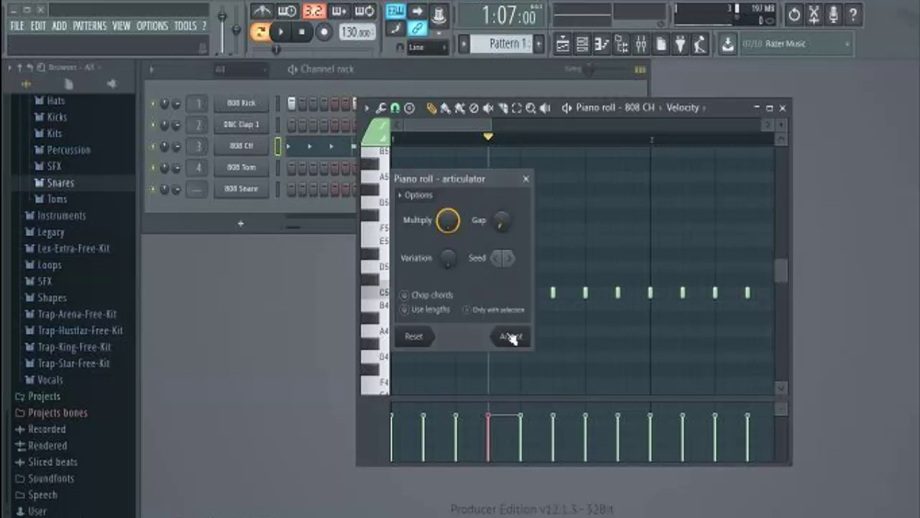
click(507, 336)
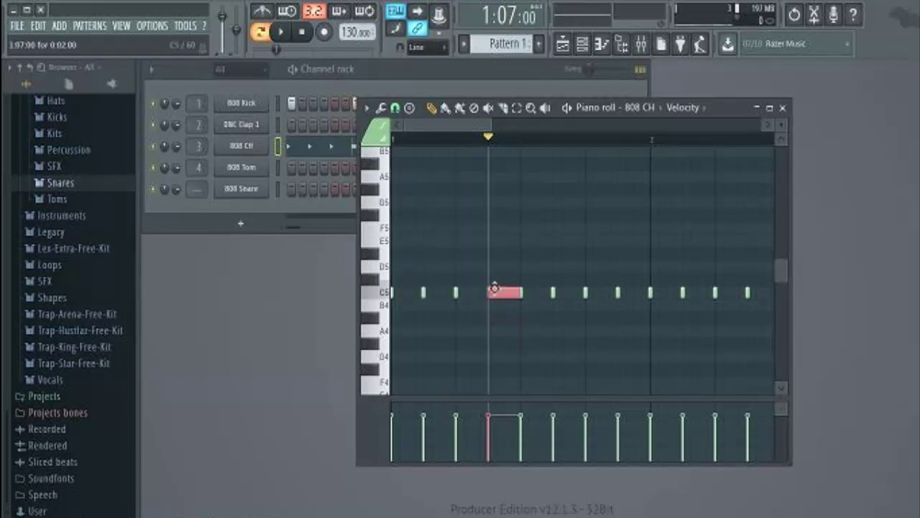
Step: Place an extra C5 hi-hat half a step after step 7, and delete the stretched note
click(496, 290)
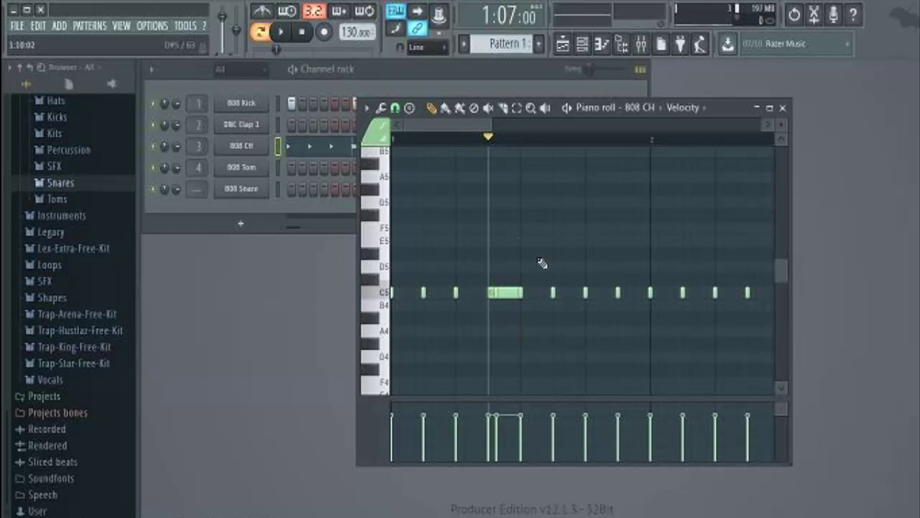
click(512, 291)
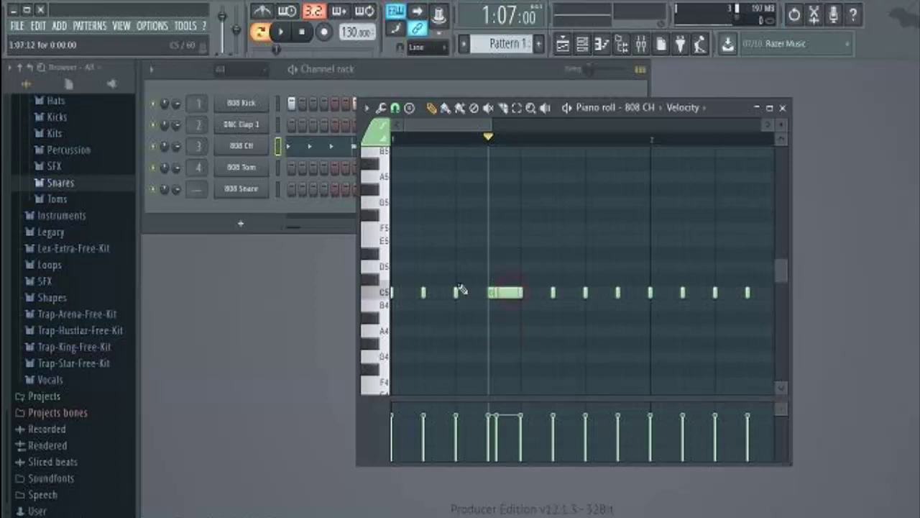
mouse_move(496, 292)
mouse_down()
mouse_move(468, 291)
mouse_move(551, 296)
mouse_move(483, 293)
mouse_move(483, 303)
mouse_move(492, 301)
mouse_up()
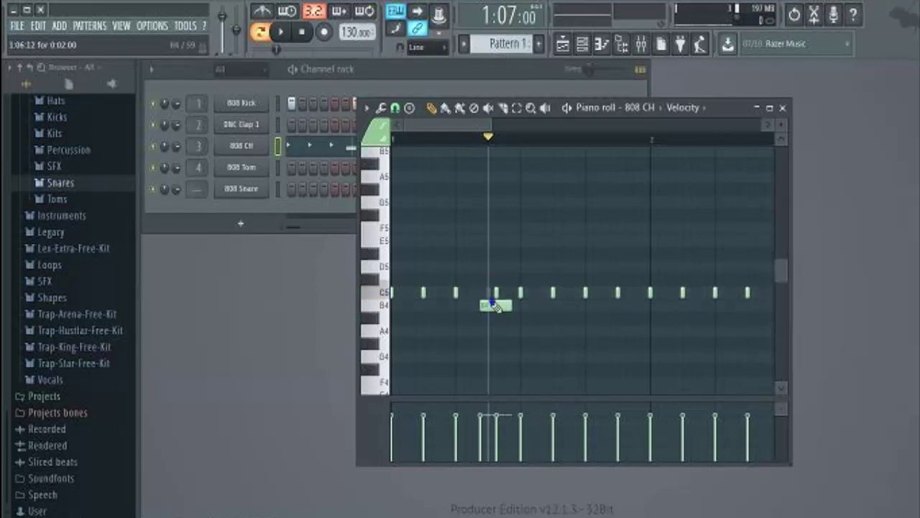
right_click(495, 304)
Step: Play the pattern twice to hear the displaced hi-hat, and stop playback
key(space)
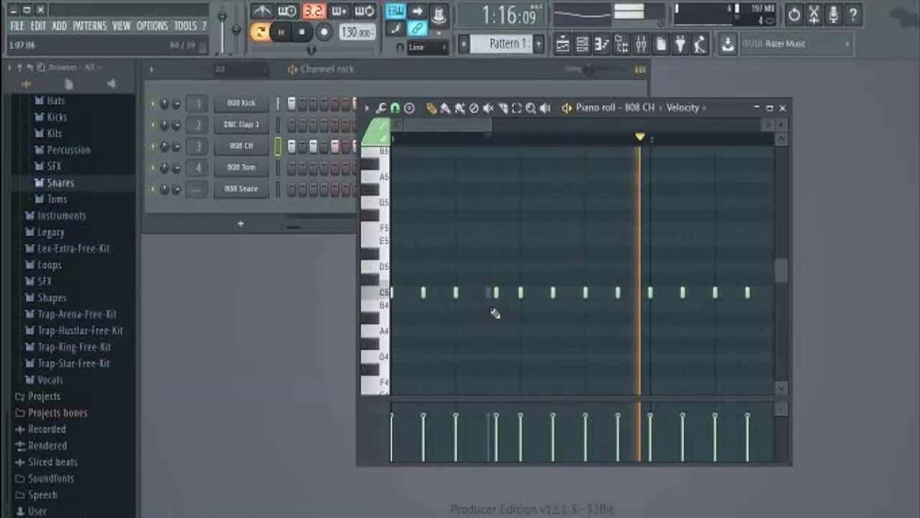
key(space)
click(301, 36)
key(space)
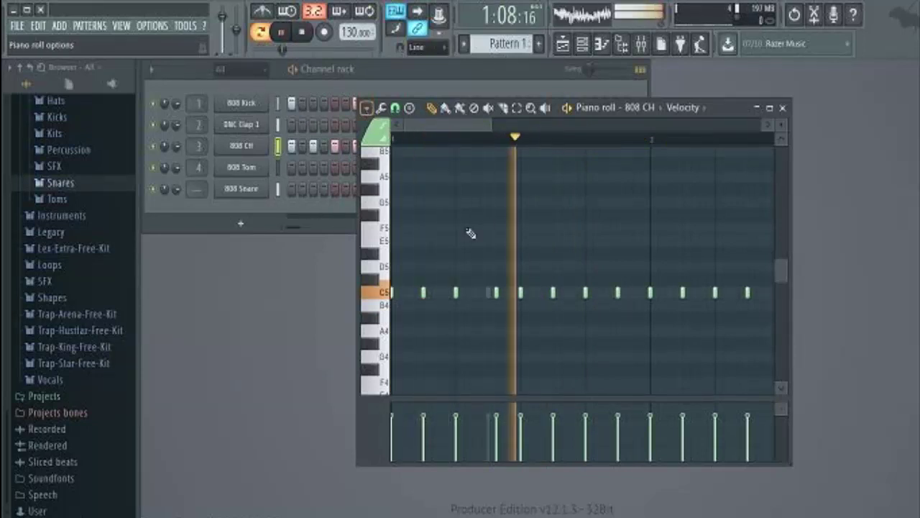
key(space)
Step: Move the displaced hi-hat back to step 7 on C5, stretch it to two steps, and apply the default articulator
mouse_move(496, 289)
mouse_down()
mouse_move(481, 289)
mouse_move(489, 289)
mouse_move(487, 309)
mouse_up()
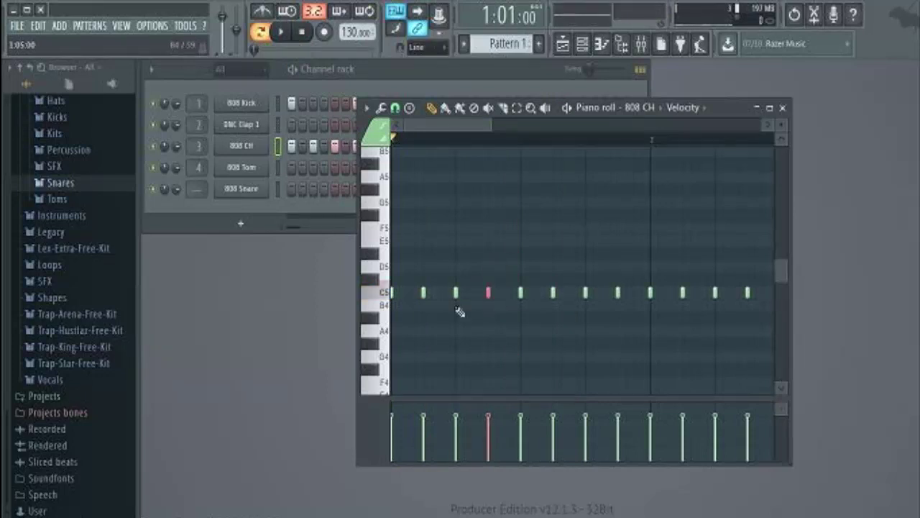
key(ctrl+l)
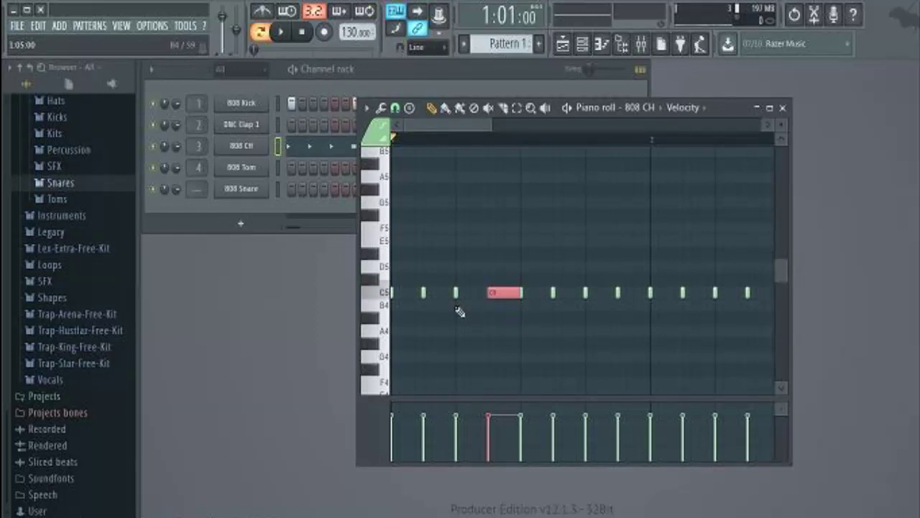
key(alt+a)
click(507, 342)
Step: Set the piano roll snap to 1/2 step and chop the two-step hi-hat note at step 7
click(395, 108)
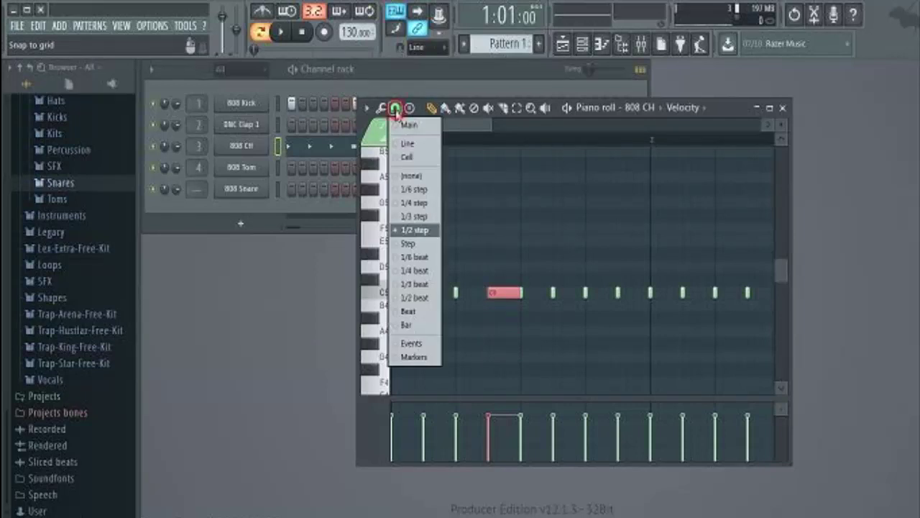
click(414, 229)
key(ctrl+u)
Step: Play the pattern to hear the hi-hat roll at step 7, and check the hi-hat notes around bar 2
key(space)
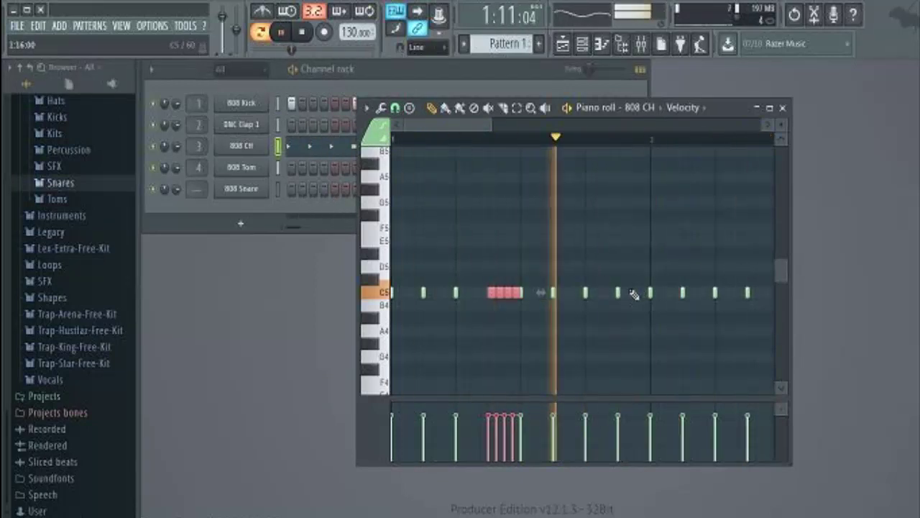
key(space)
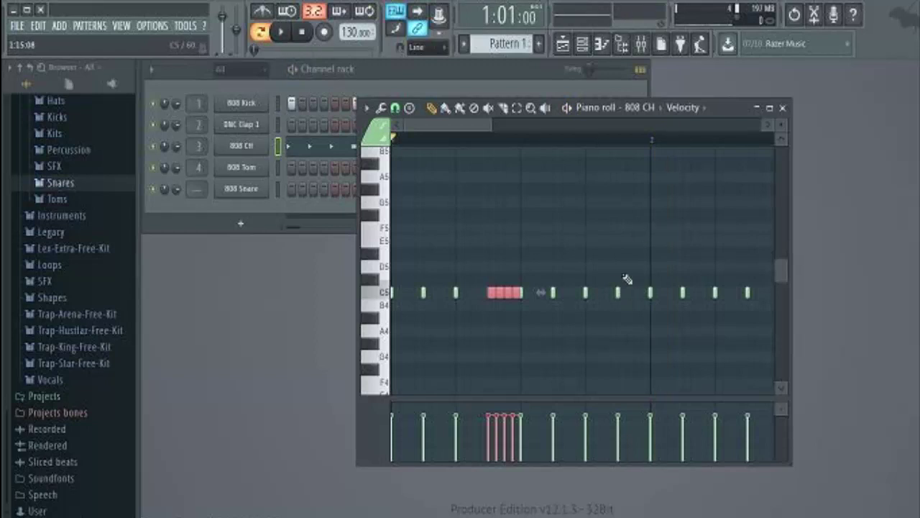
drag(468, 128, 498, 136)
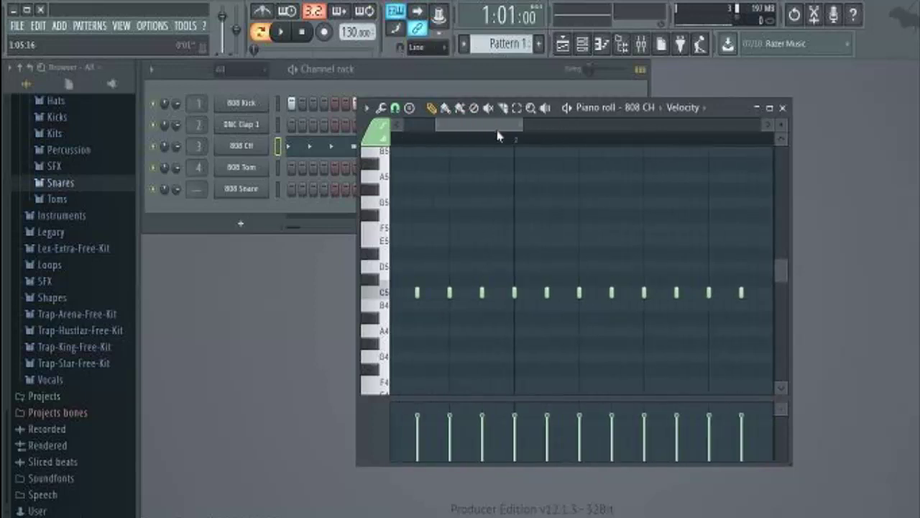
key(space)
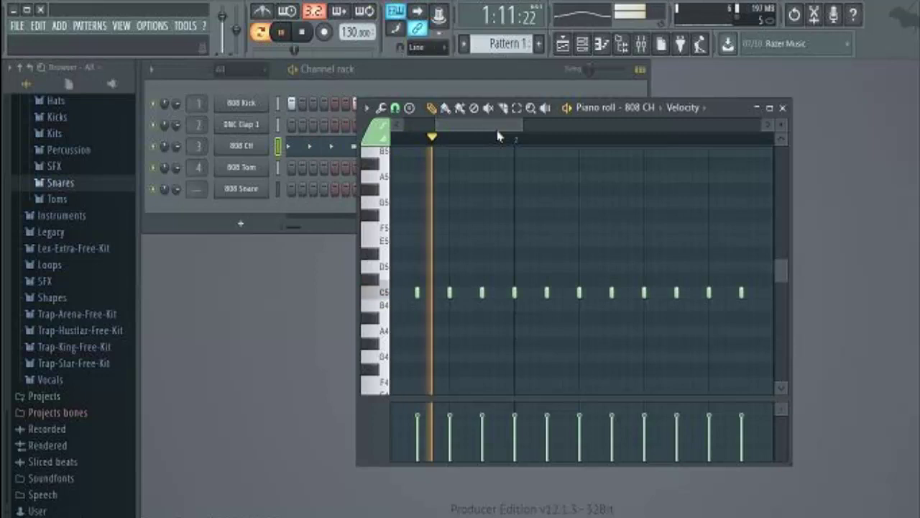
key(space)
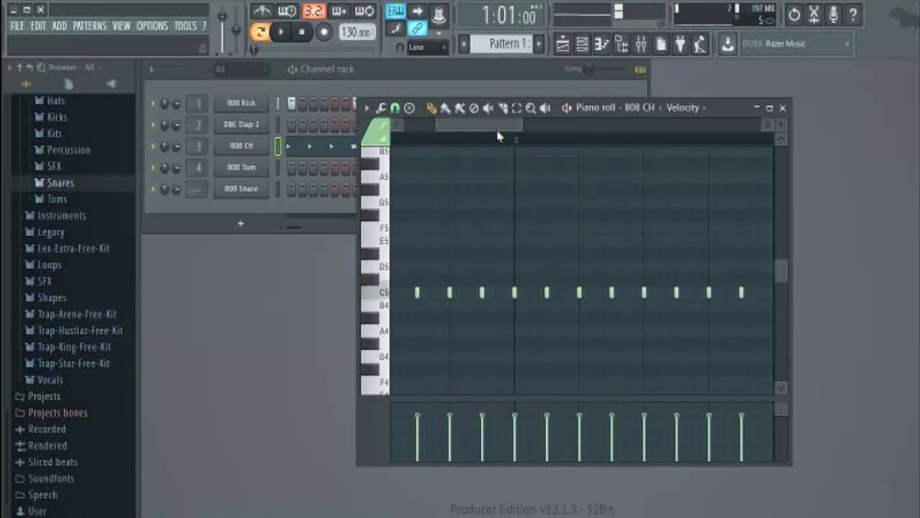
Step: Select the C5 hi-hat note at step 7 of bar 2, stretch it to two steps, and apply the default articulator
click(612, 291)
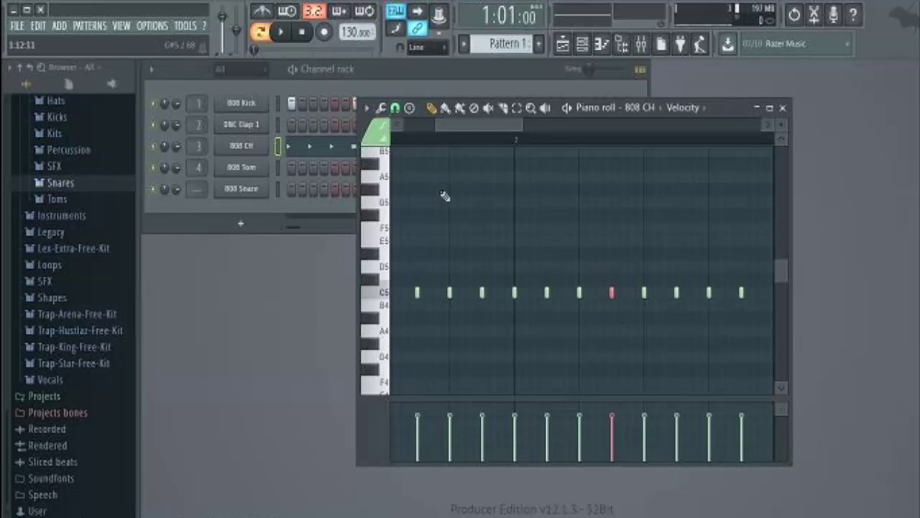
key(alt+l)
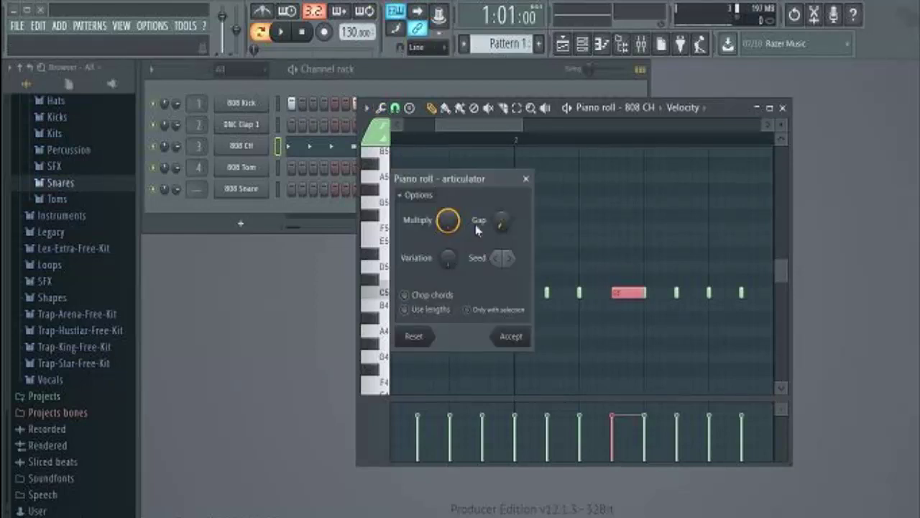
click(515, 337)
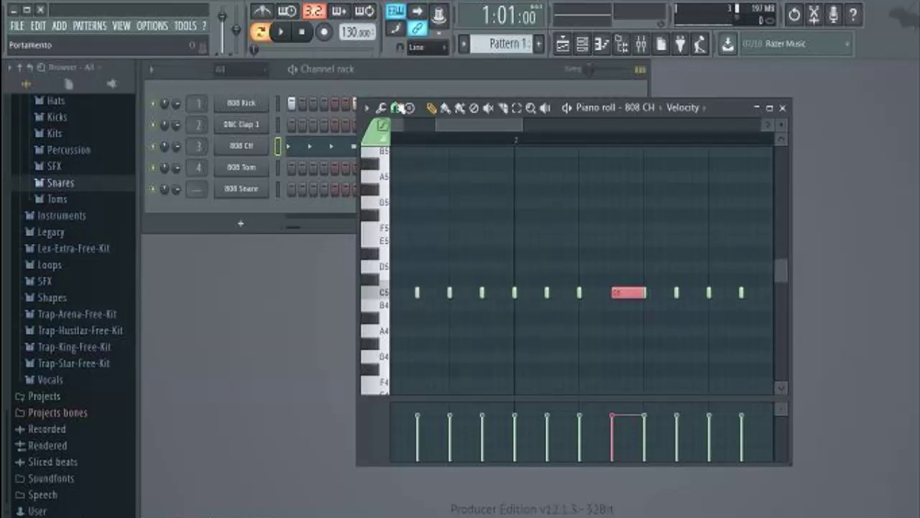
Step: Set the snap to Step and chop the stretched hi-hat note in bar 2 into one-step notes
click(395, 107)
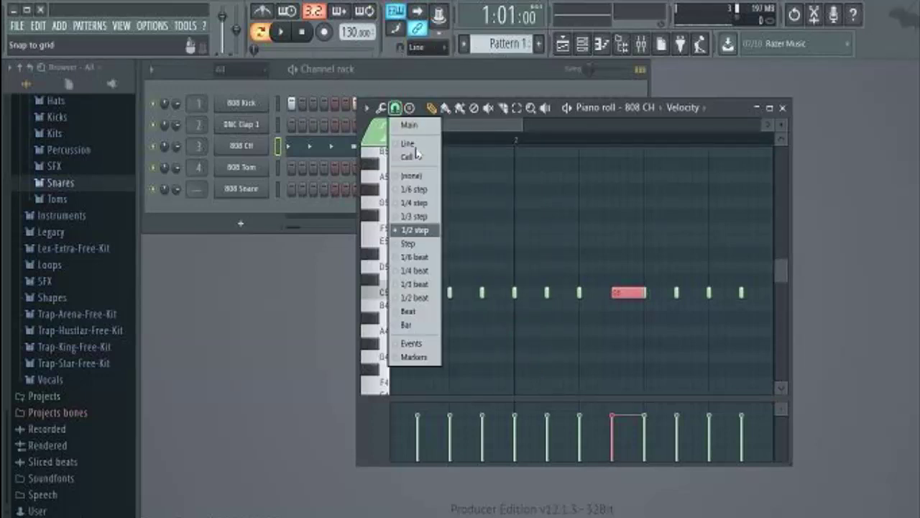
click(415, 245)
click(415, 246)
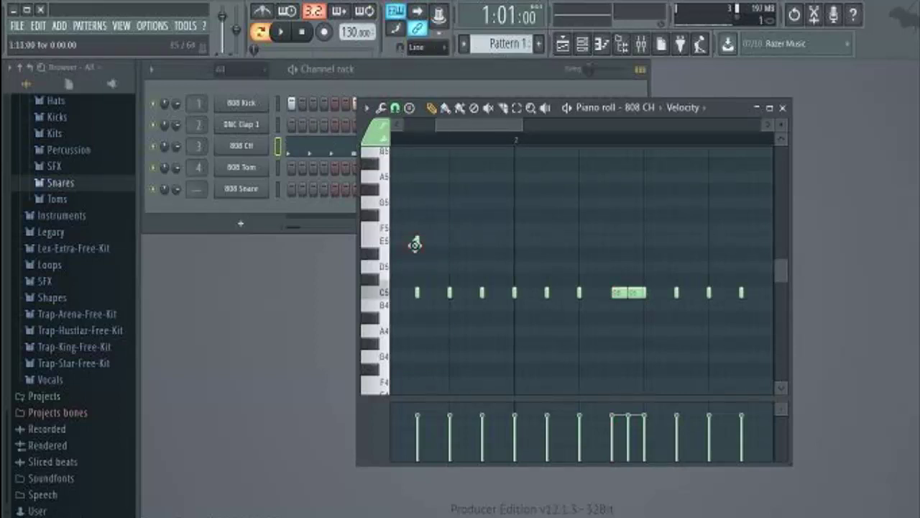
Step: Play the pattern to hear the chopped bar 2 hi-hats, and close the piano roll
key(space)
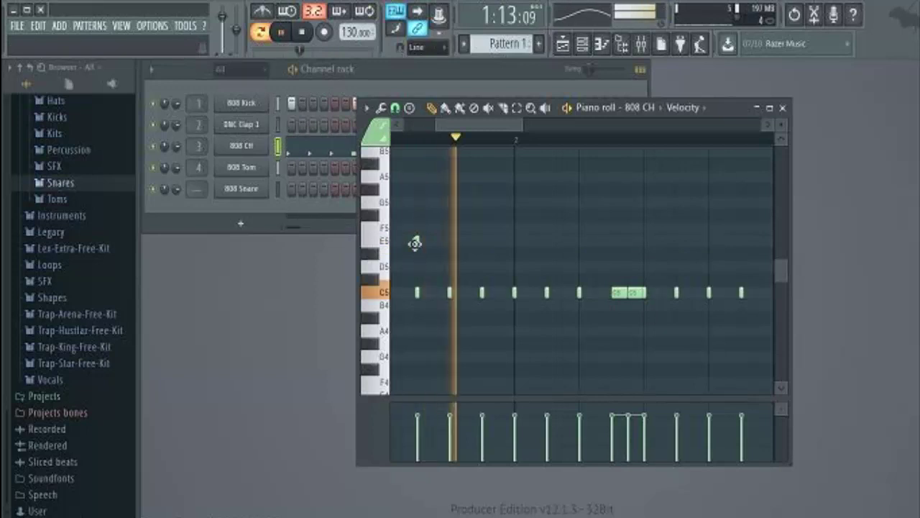
click(416, 242)
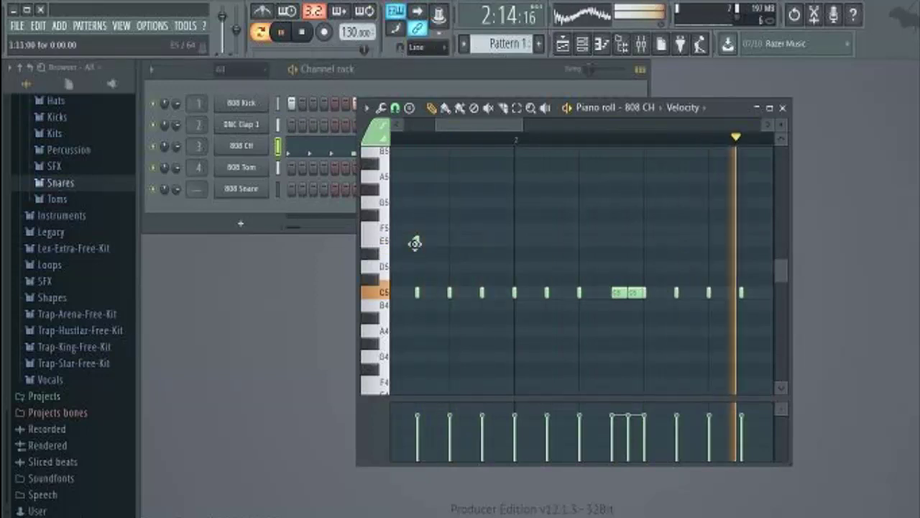
click(783, 108)
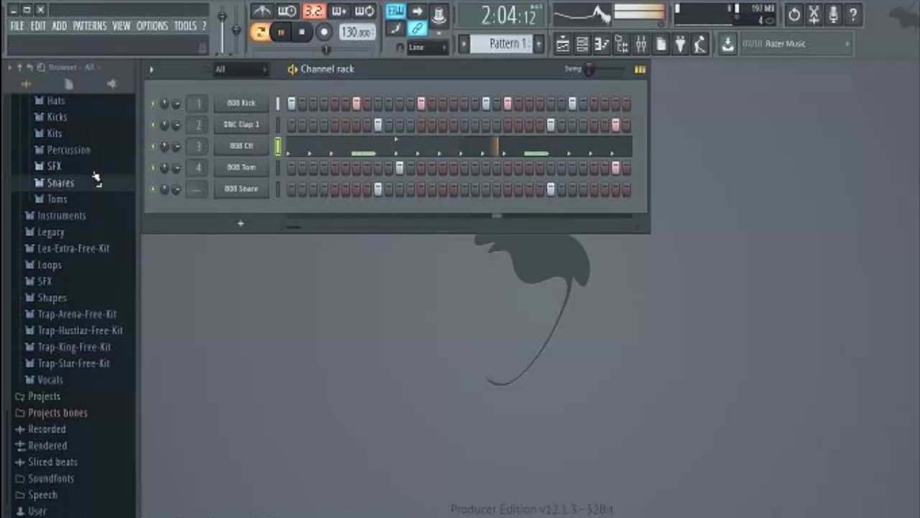
Step: Add the 808 Crash sample from the Cymbals pack as a new channel and place a hit on step 1
scroll(97, 174, up, 3)
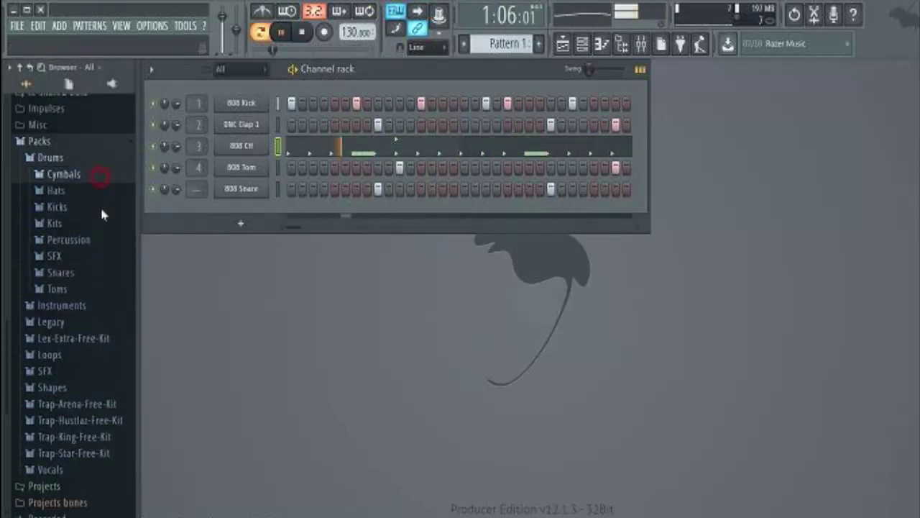
click(94, 159)
drag(72, 147, 234, 212)
click(291, 210)
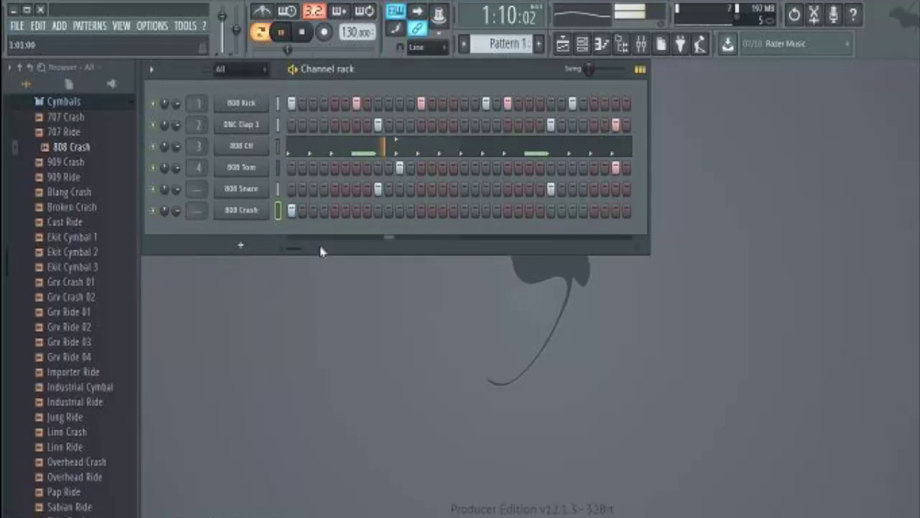
Step: Delete the 808 Crash channel from the channel rack
right_click(263, 211)
click(310, 319)
click(529, 304)
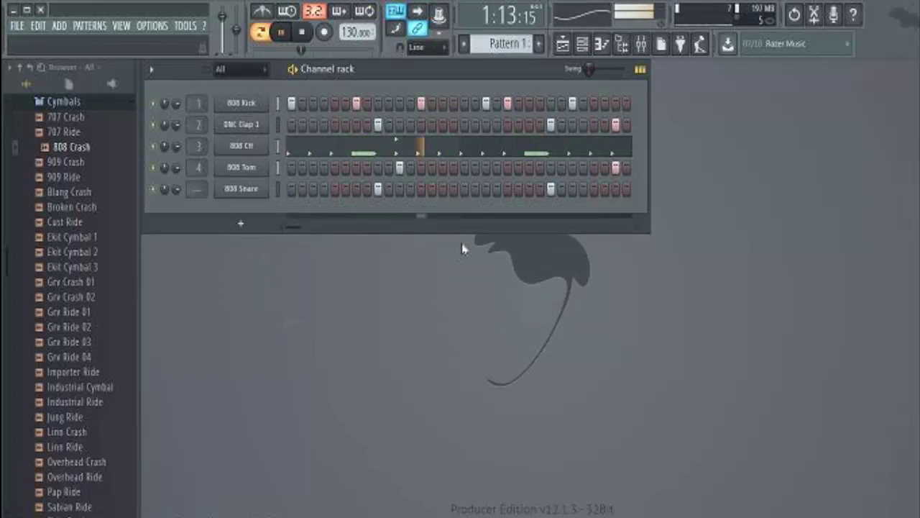